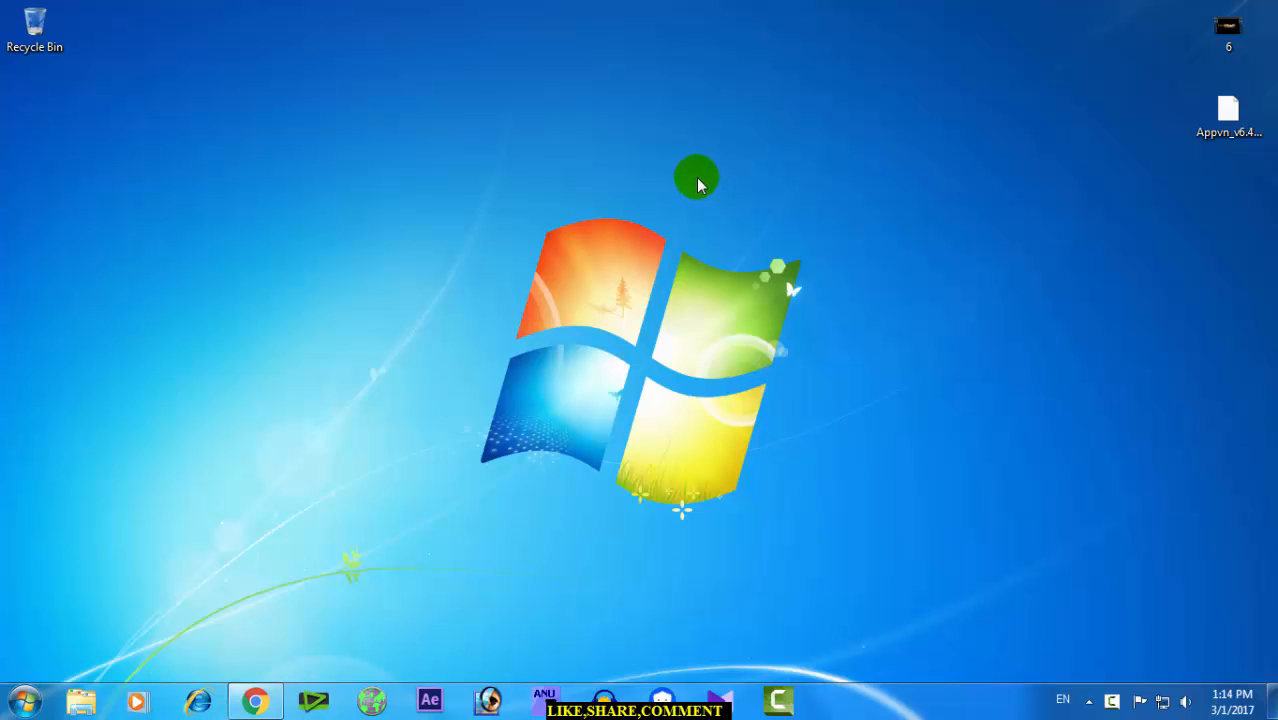
pyautogui.rightClick(660, 118)
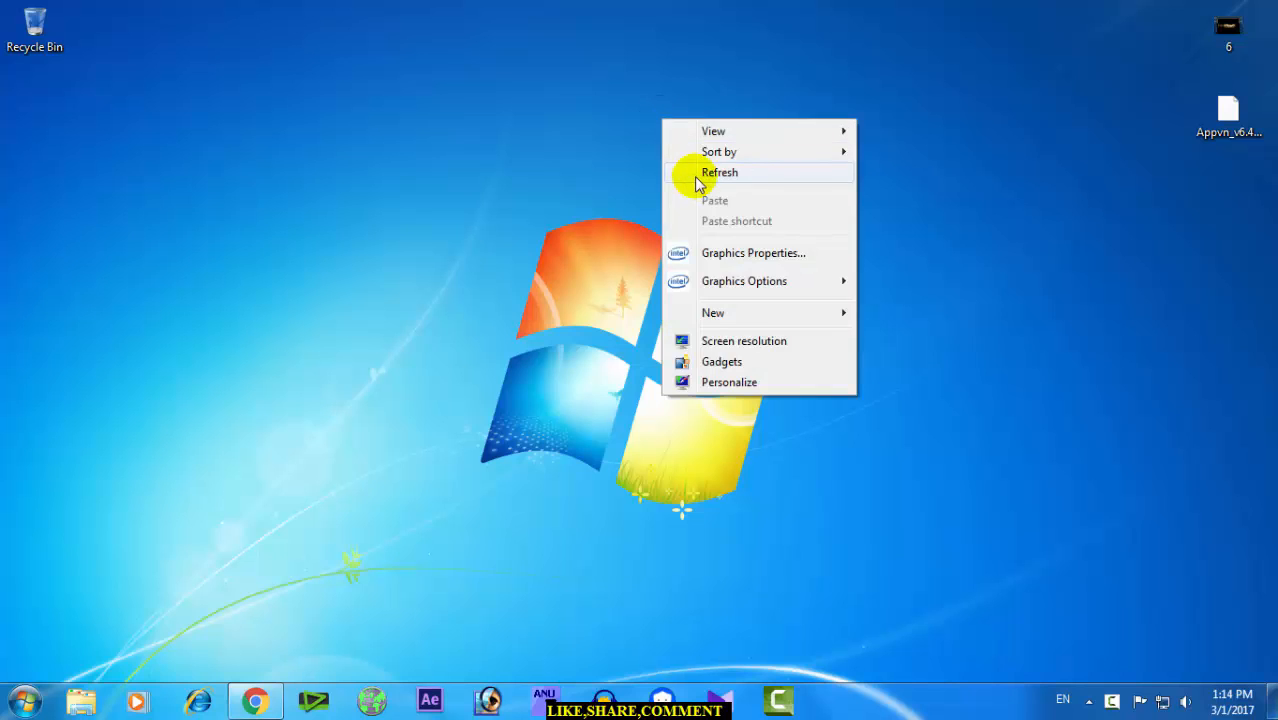
pyautogui.click(695, 172)
pyautogui.click(254, 699)
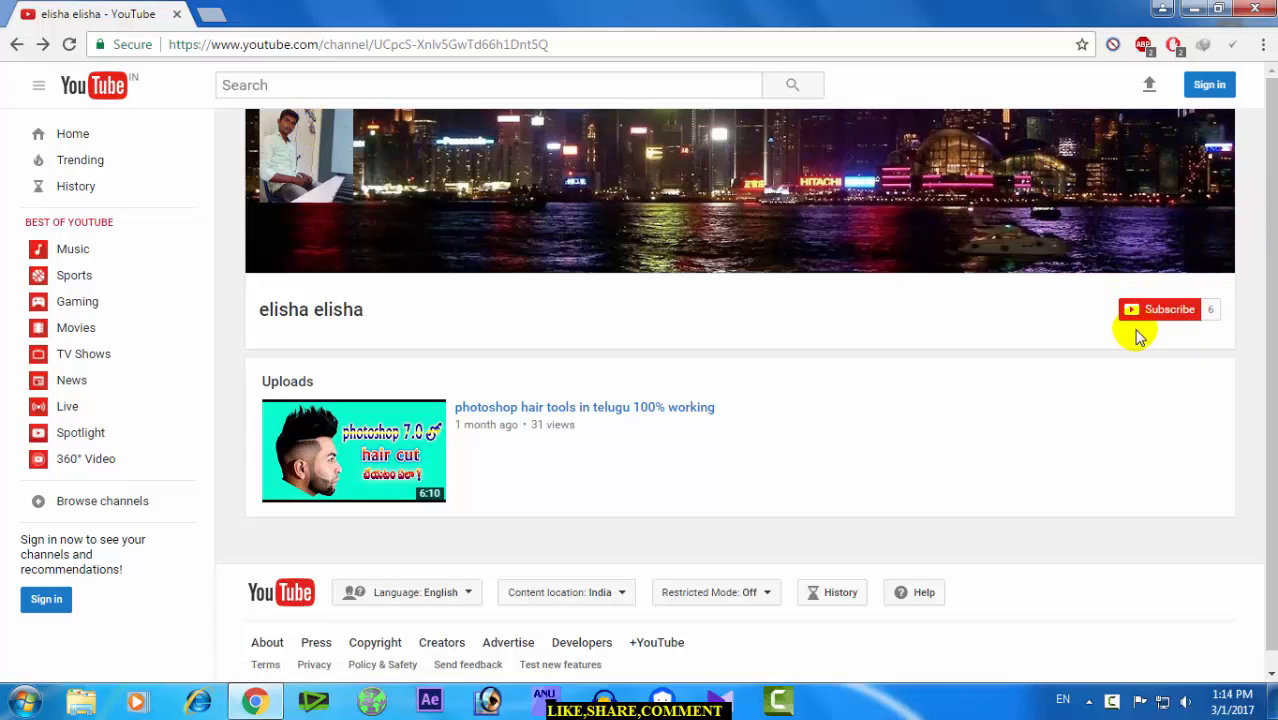
pyautogui.click(1191, 11)
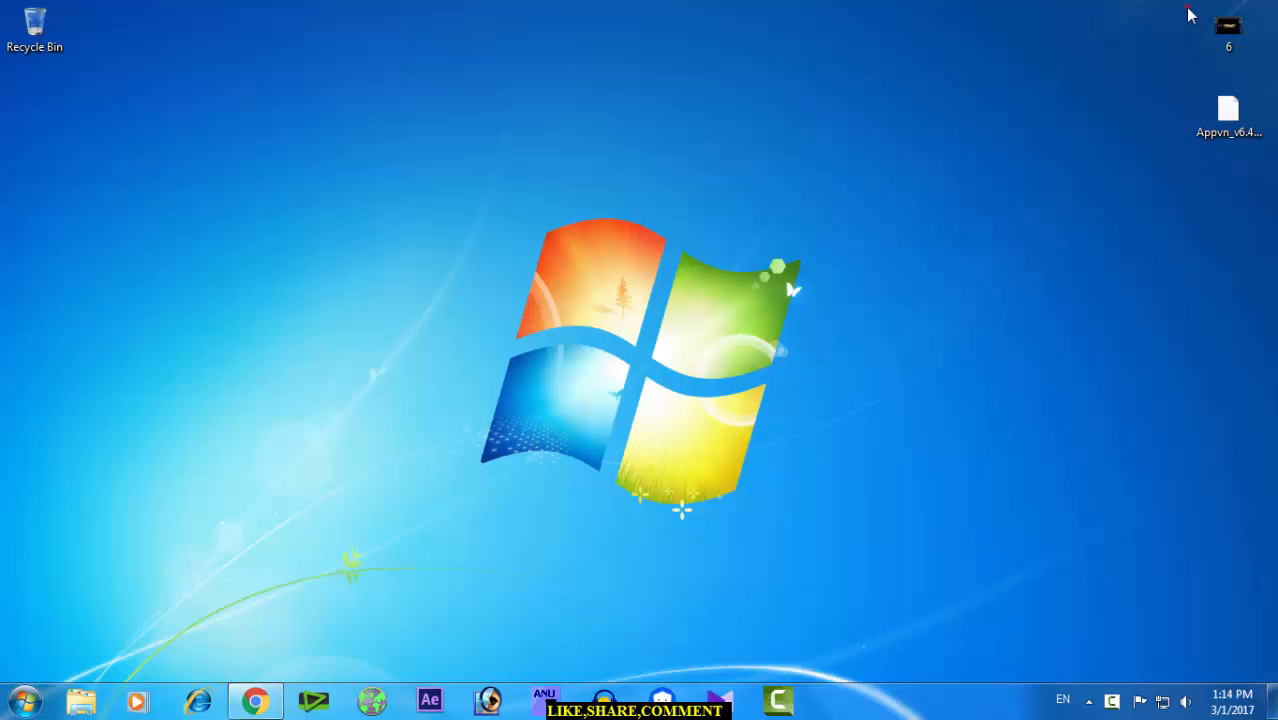
# Open the Performance Options from the computer's advanced system settings.
pyautogui.click(5, 708)
pyautogui.click(331, 457)
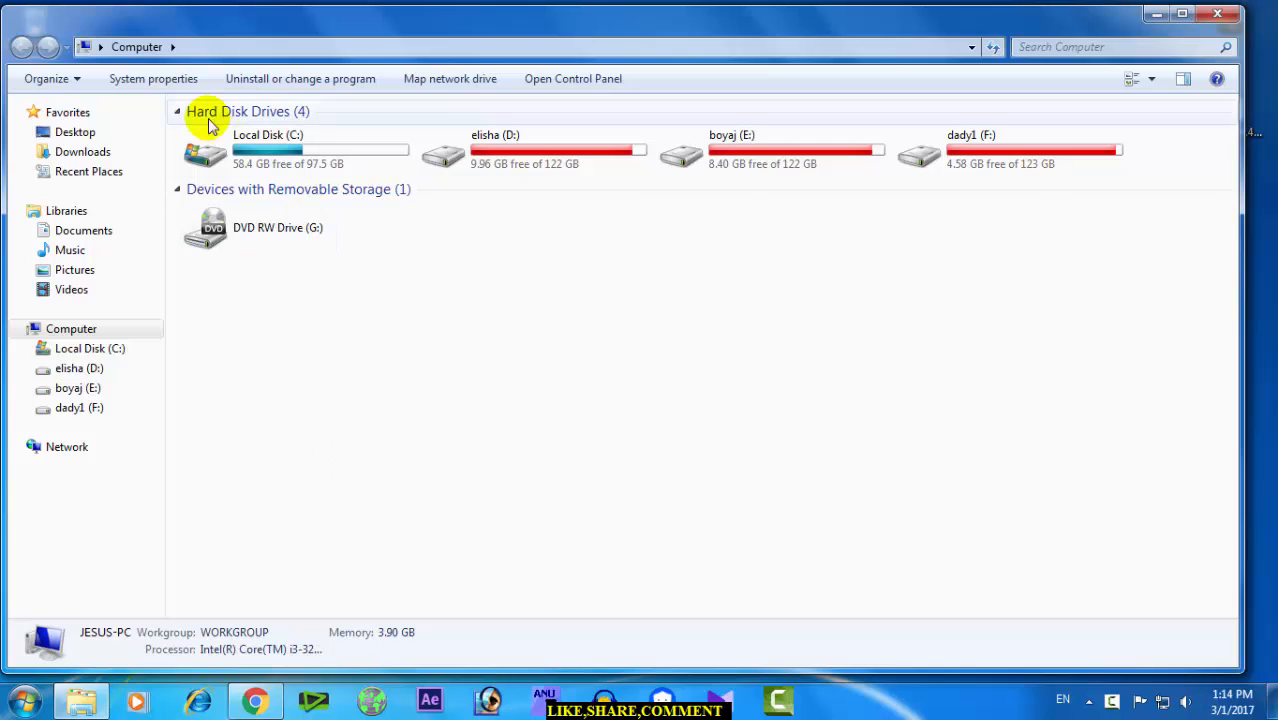
pyautogui.click(125, 79)
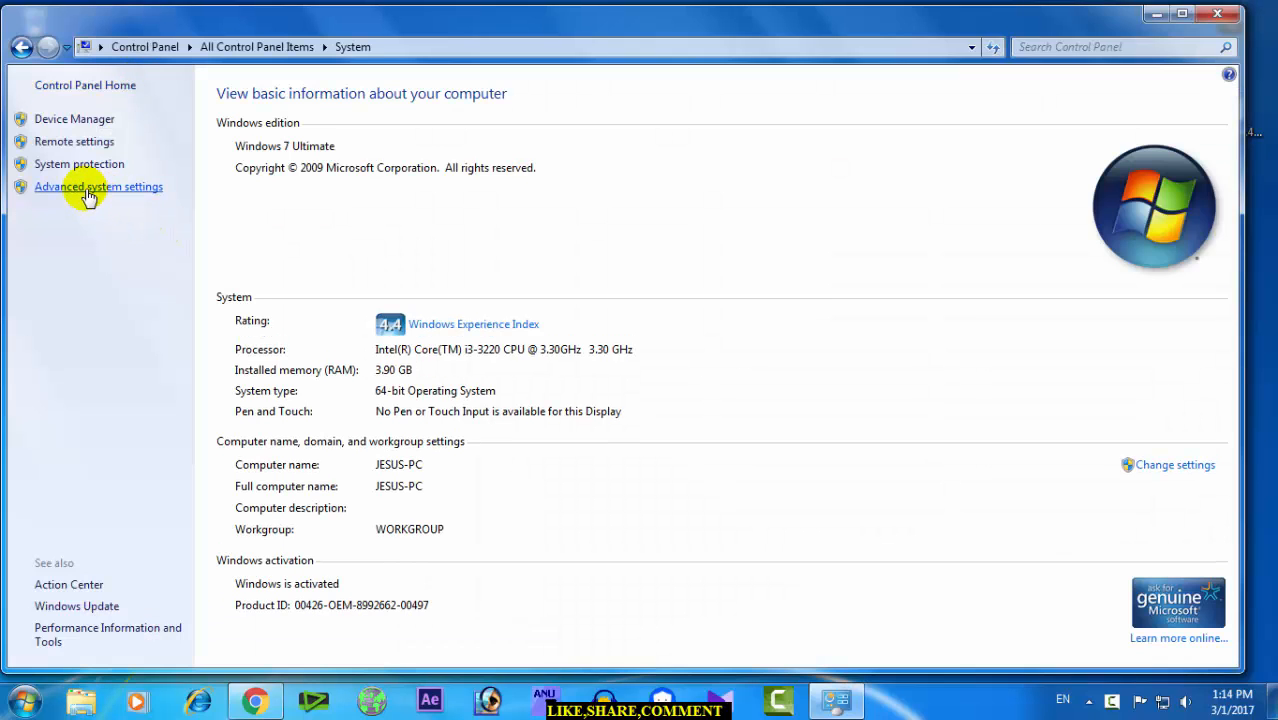
pyautogui.click(126, 190)
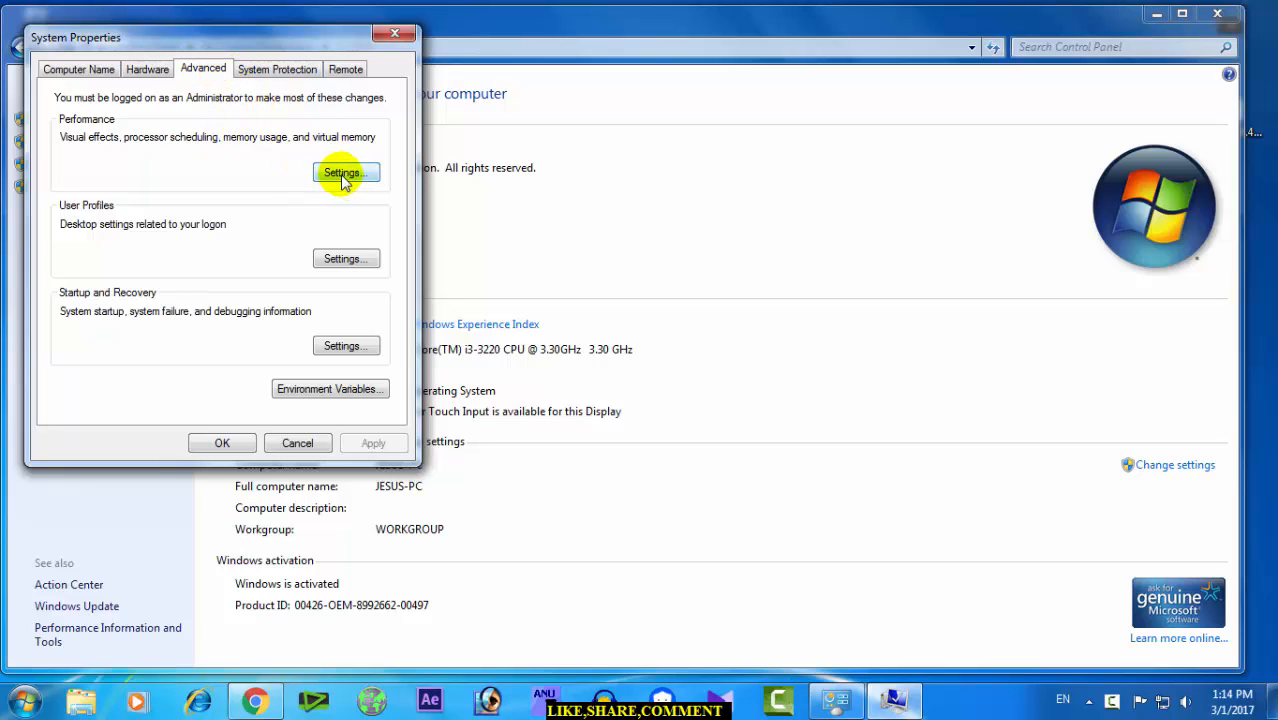
pyautogui.click(340, 173)
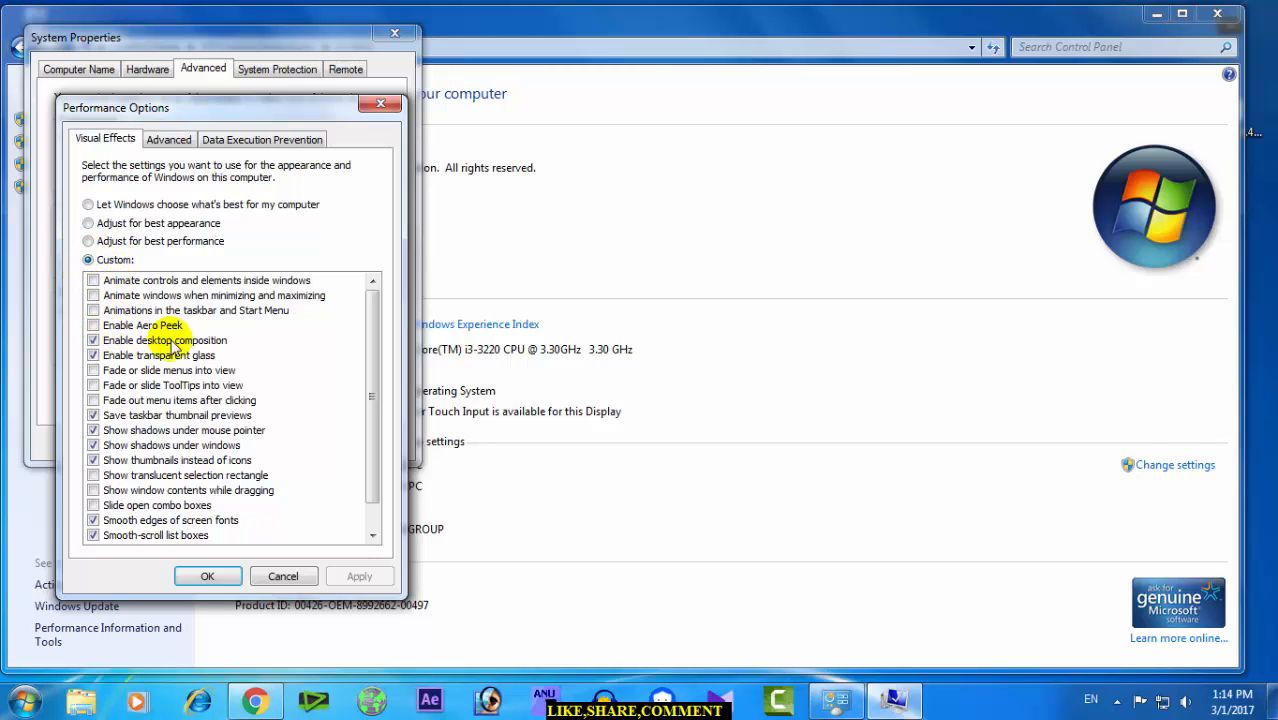
# Review the custom visual effects, accept the performance and system property settings, and close the System window.
pyautogui.moveTo(371, 334)
pyautogui.mouseDown()
pyautogui.moveTo(373, 348)
pyautogui.moveTo(371, 314)
pyautogui.moveTo(371, 343)
pyautogui.mouseUp()
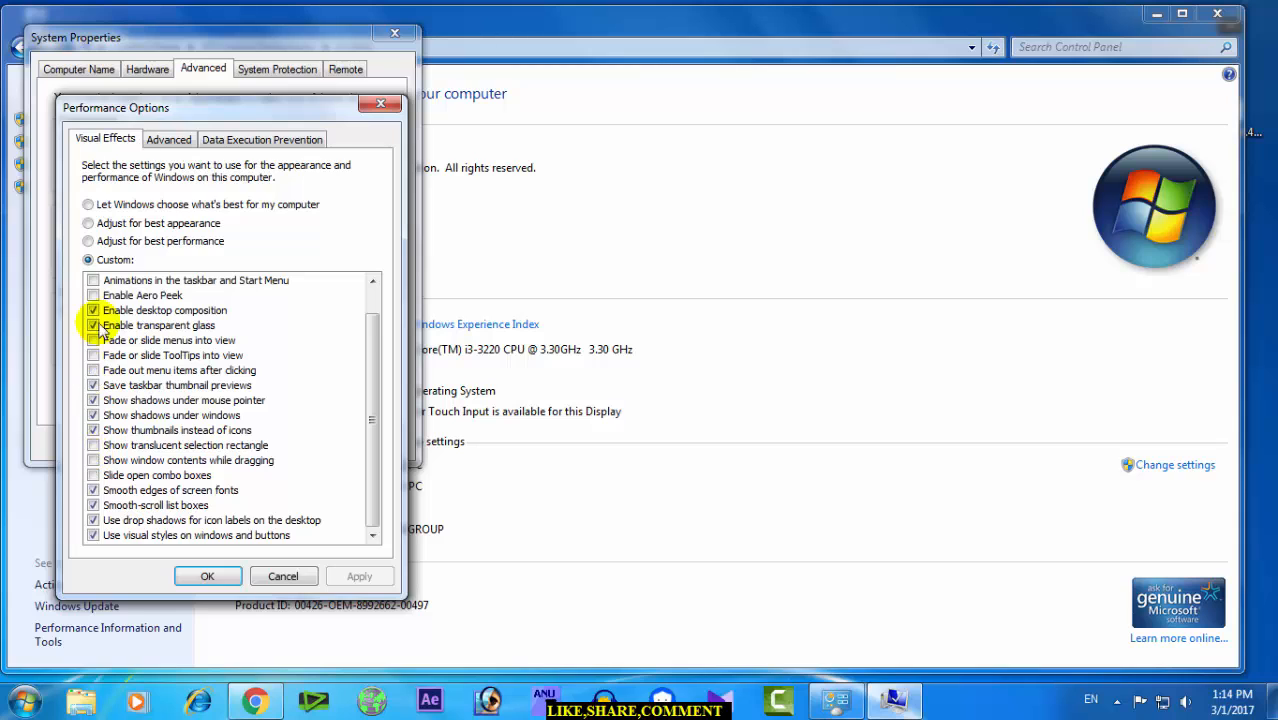
pyautogui.click(206, 575)
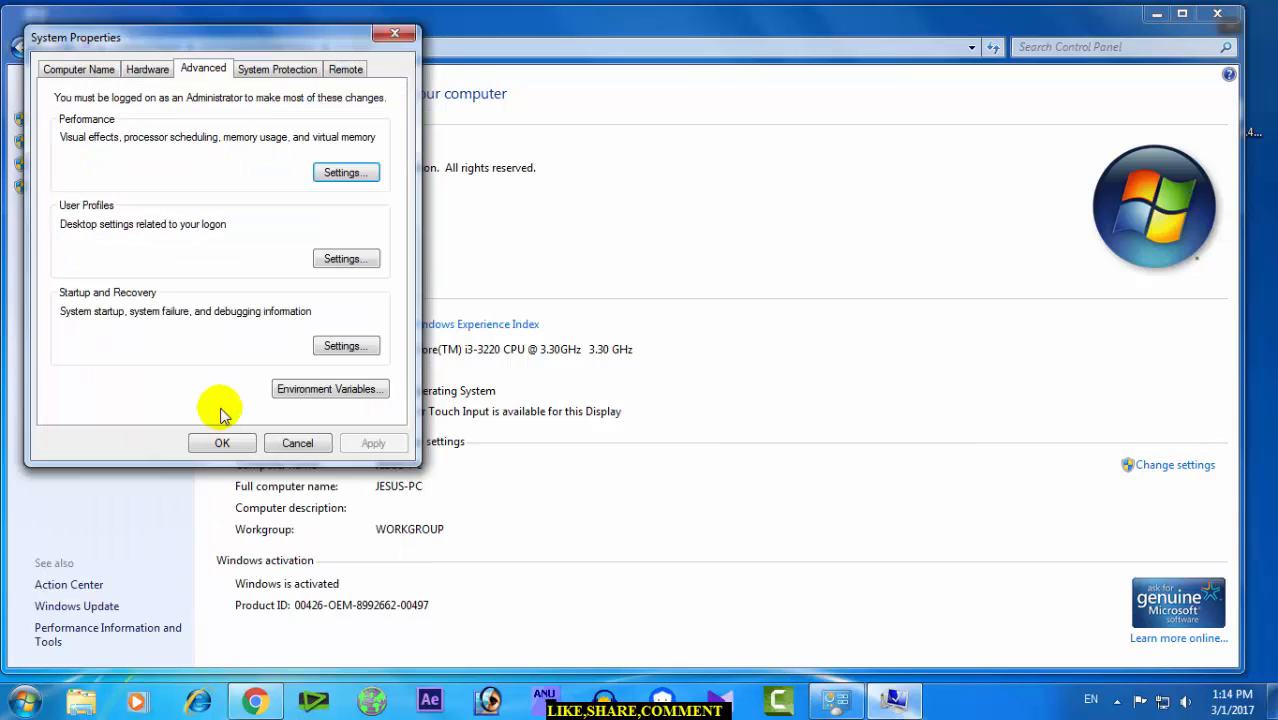
pyautogui.click(221, 443)
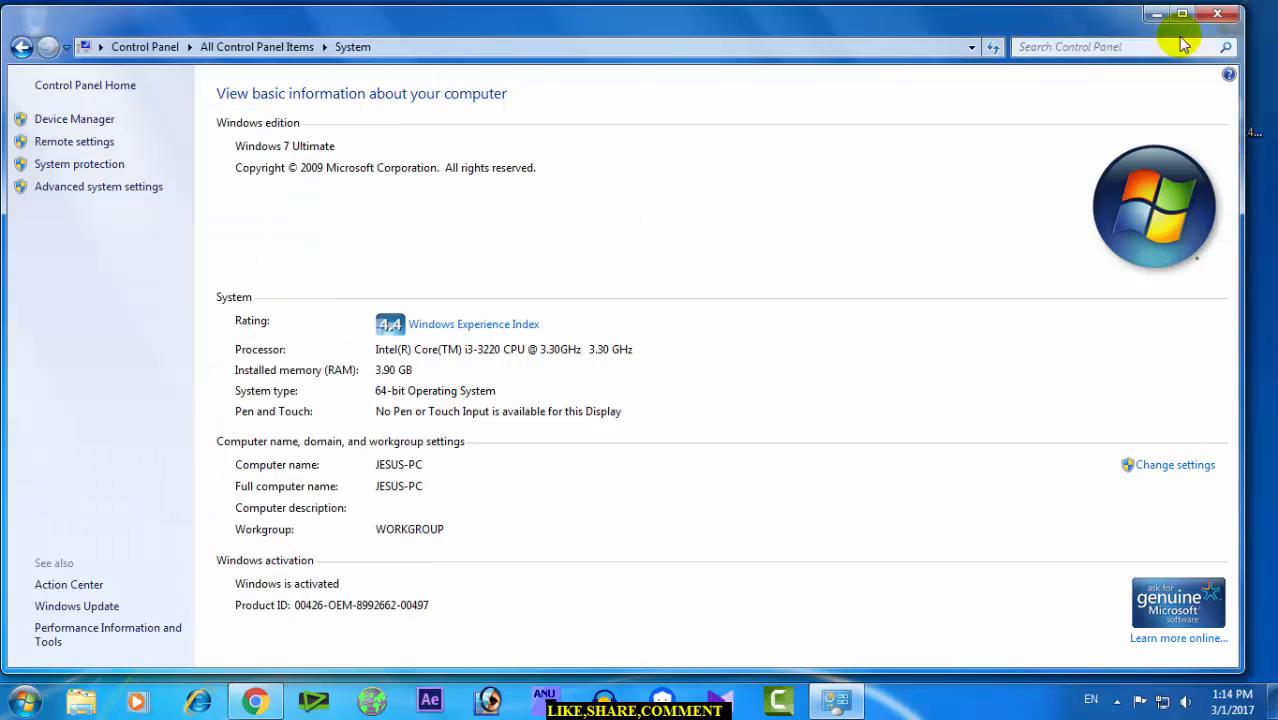
pyautogui.click(1220, 16)
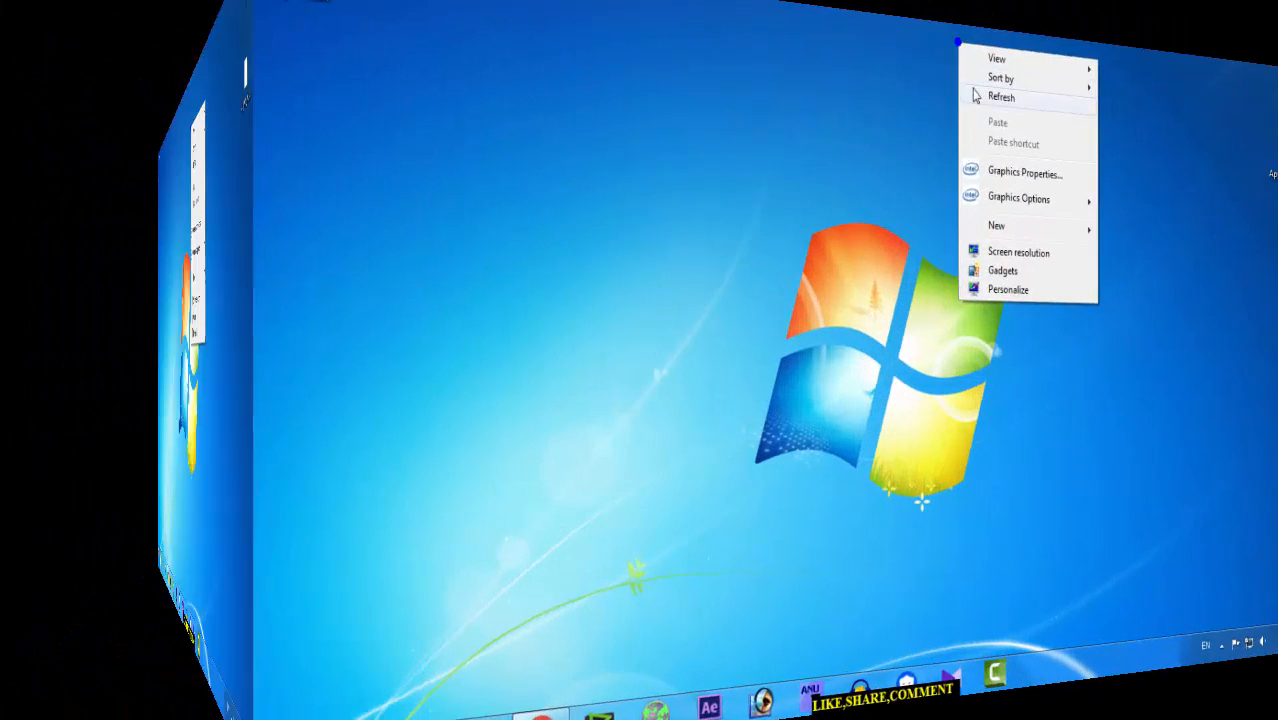
# Run msconfig to open System Configuration and review its list of startup items.
pyautogui.press('super')
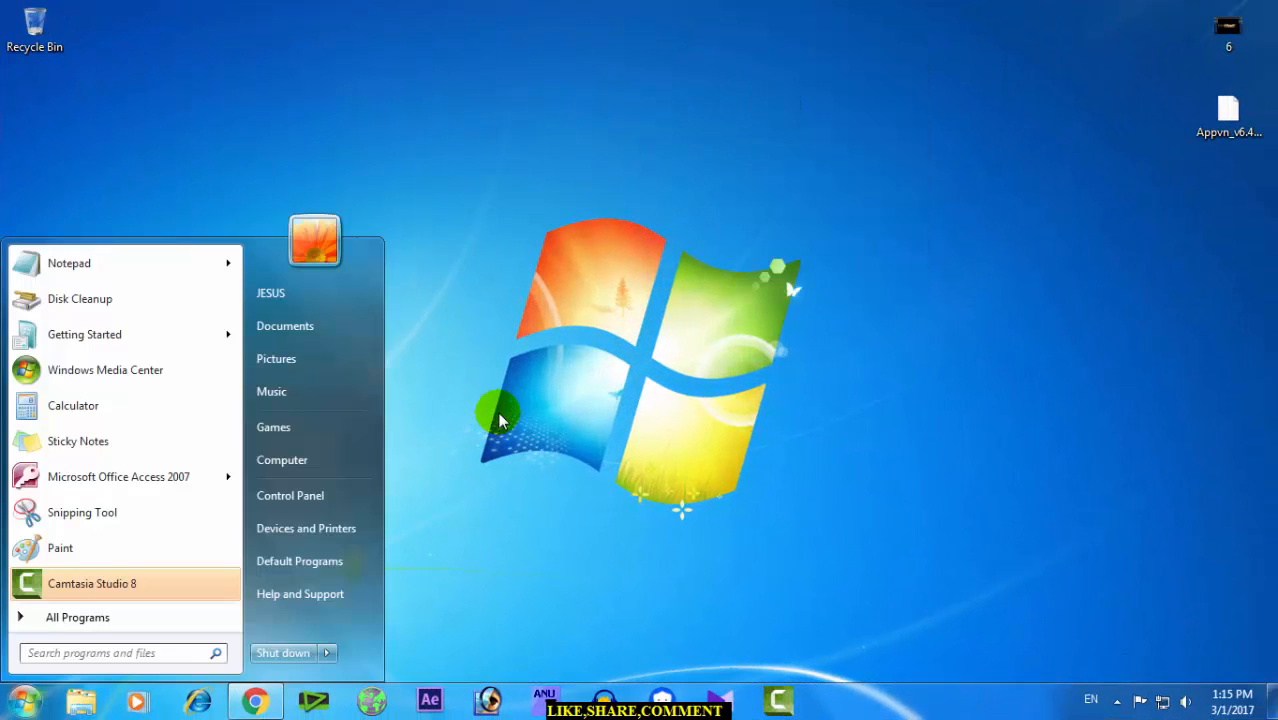
pyautogui.write('RU')
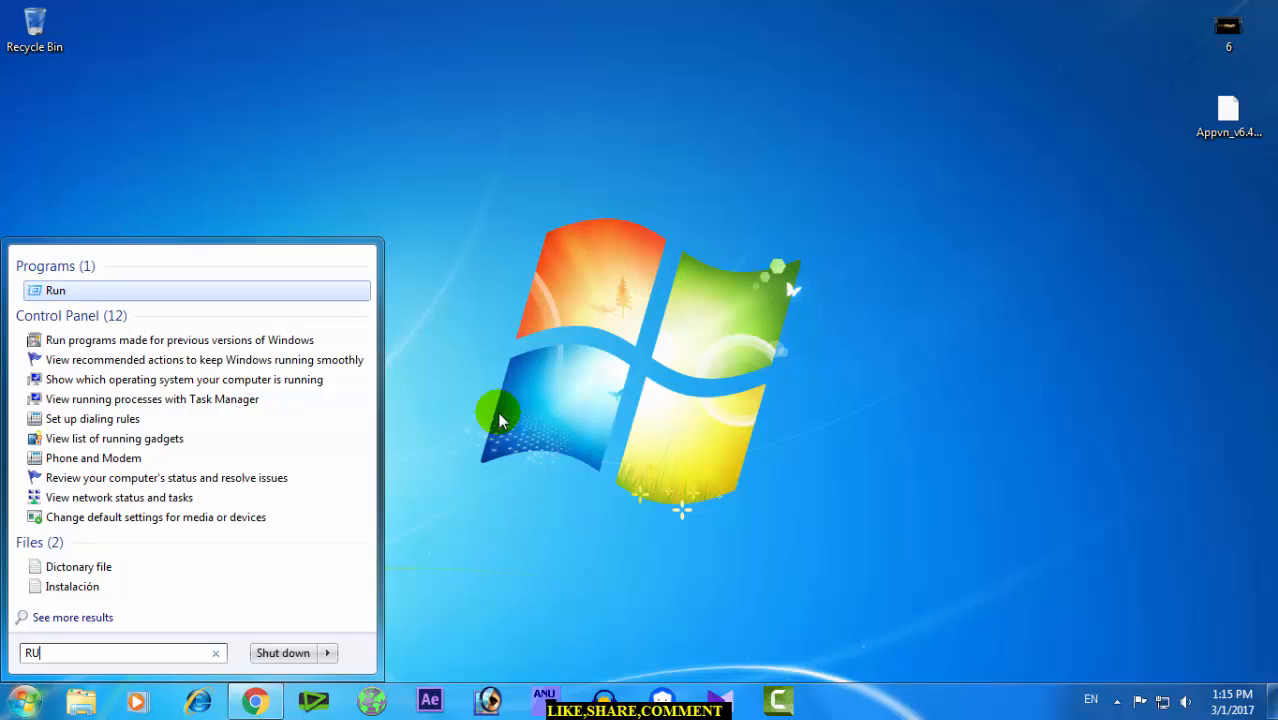
pyautogui.press('Return')
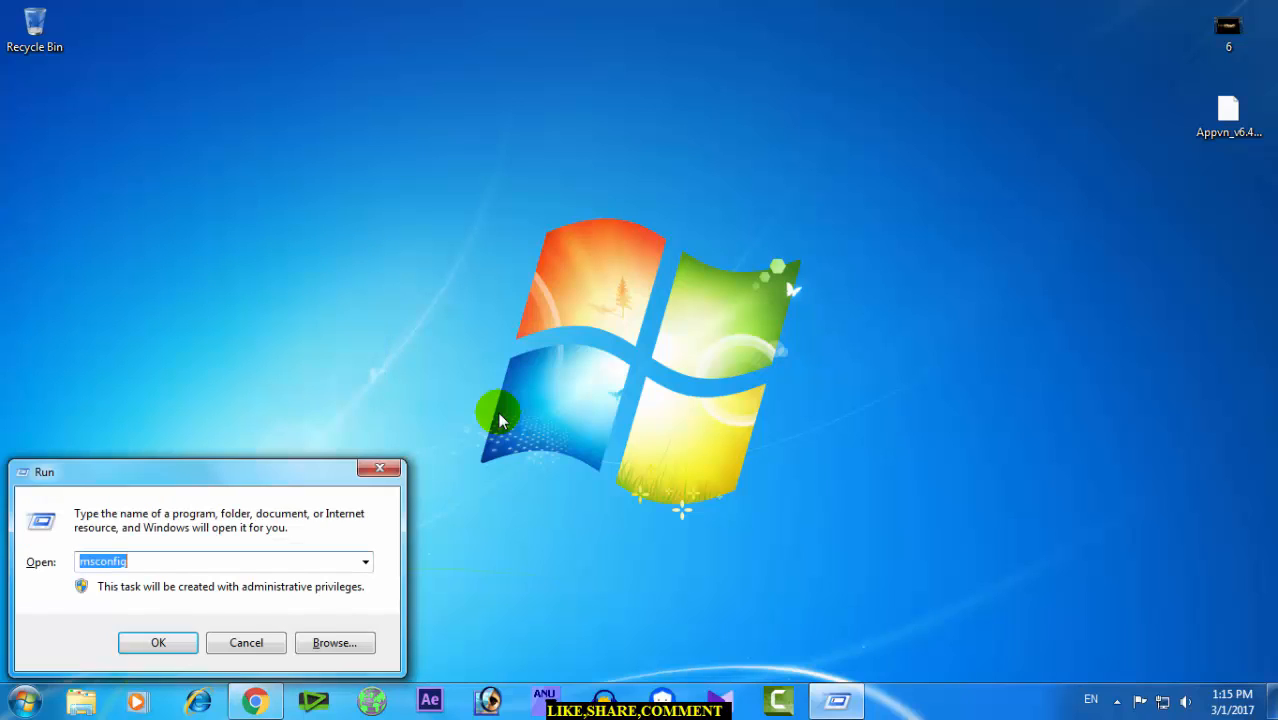
pyautogui.press('Return')
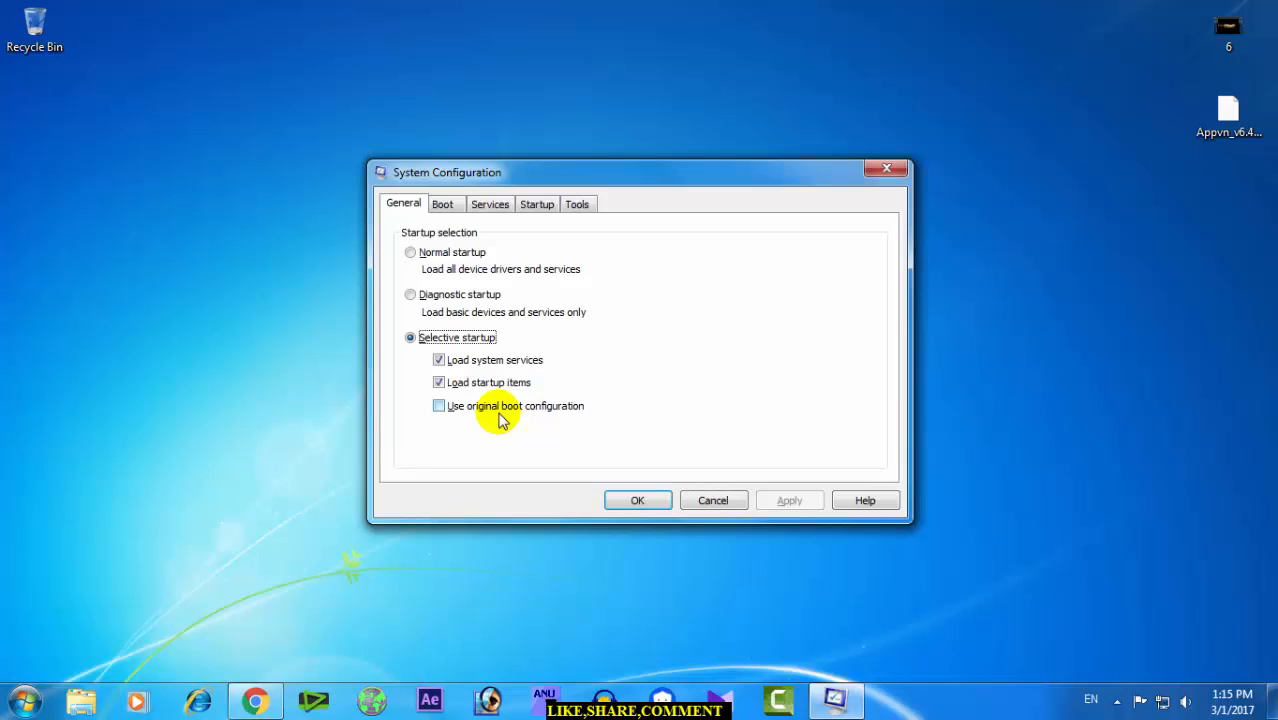
pyautogui.click(446, 204)
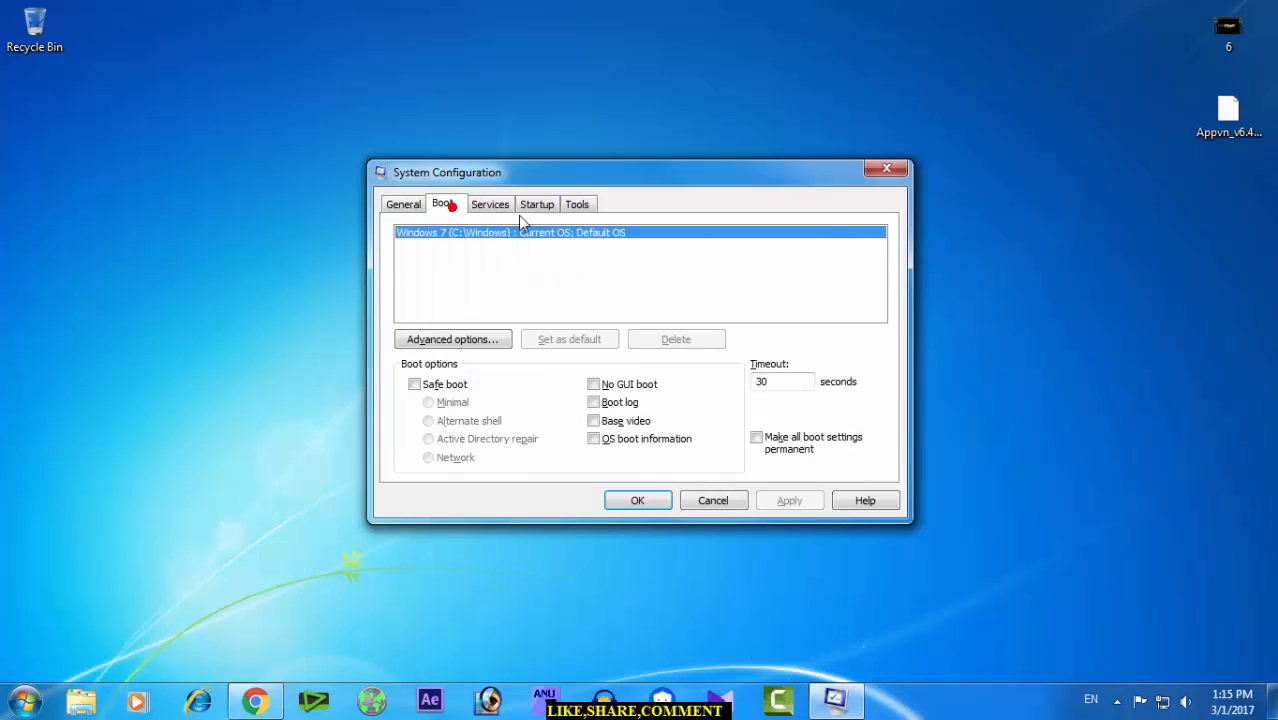
pyautogui.click(537, 206)
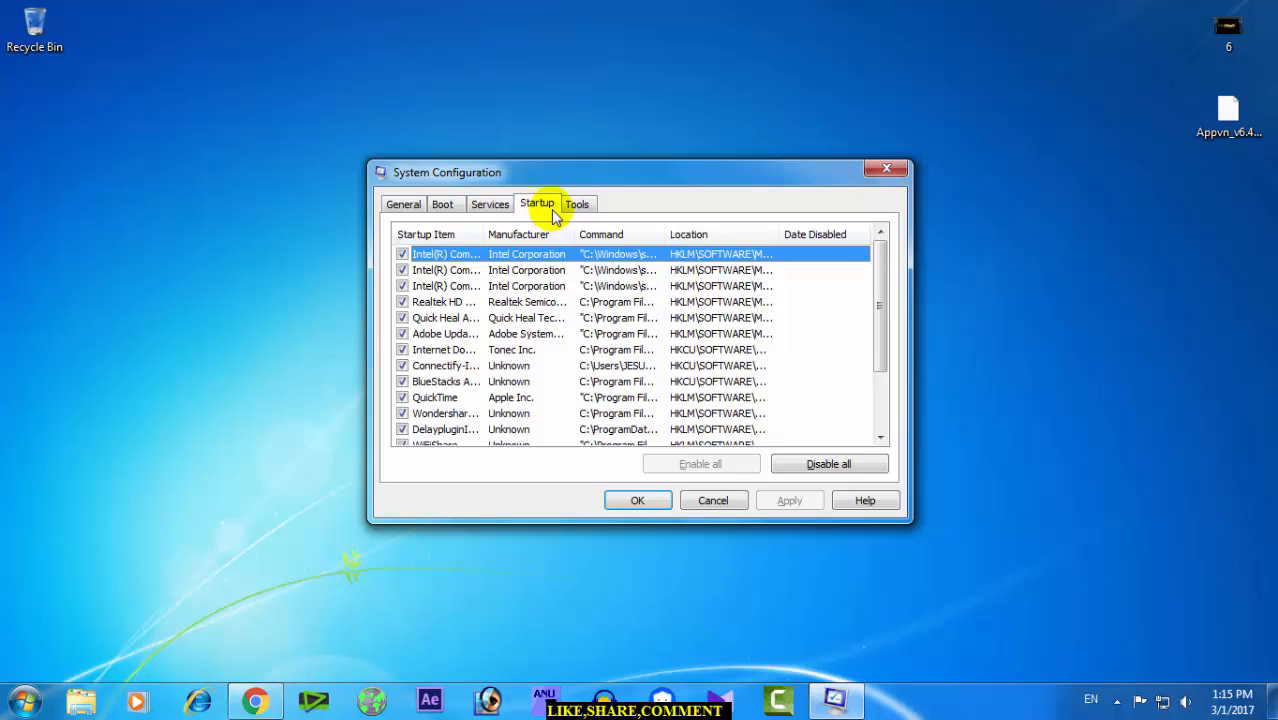
pyautogui.scroll(-2, 549, 308)
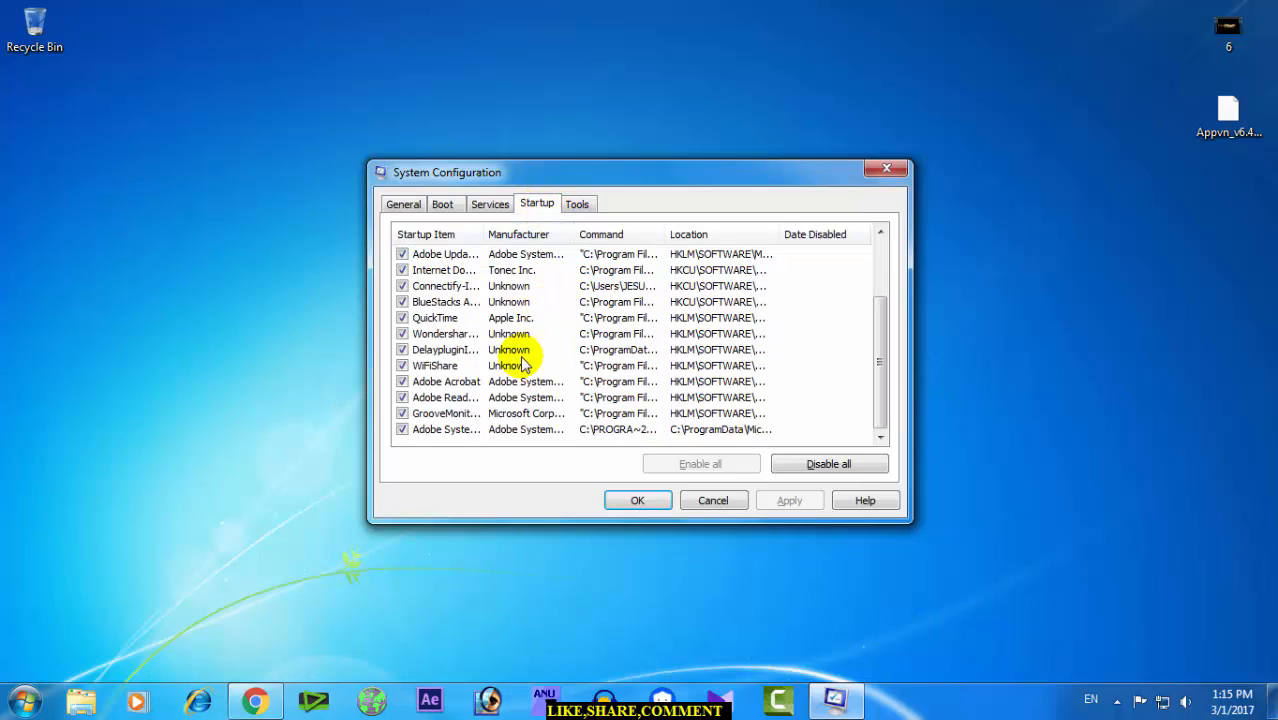
pyautogui.scroll(2, 452, 322)
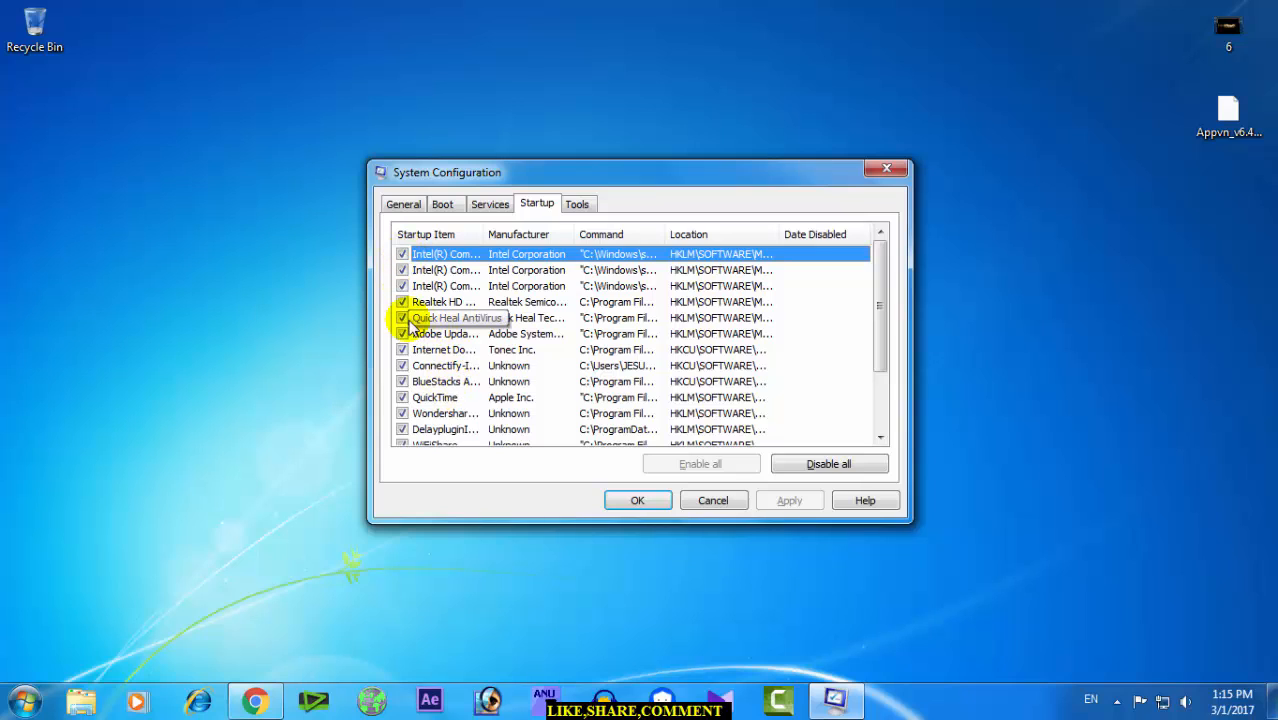
# Disable the Adobe updater, Tonec, BlueStacks, QuickTime, Wondershare, Delayplugin, WiFiShare, Adobe Acrobat, Adobe Reader and GrooveMonitor startup items.
pyautogui.click(401, 333)
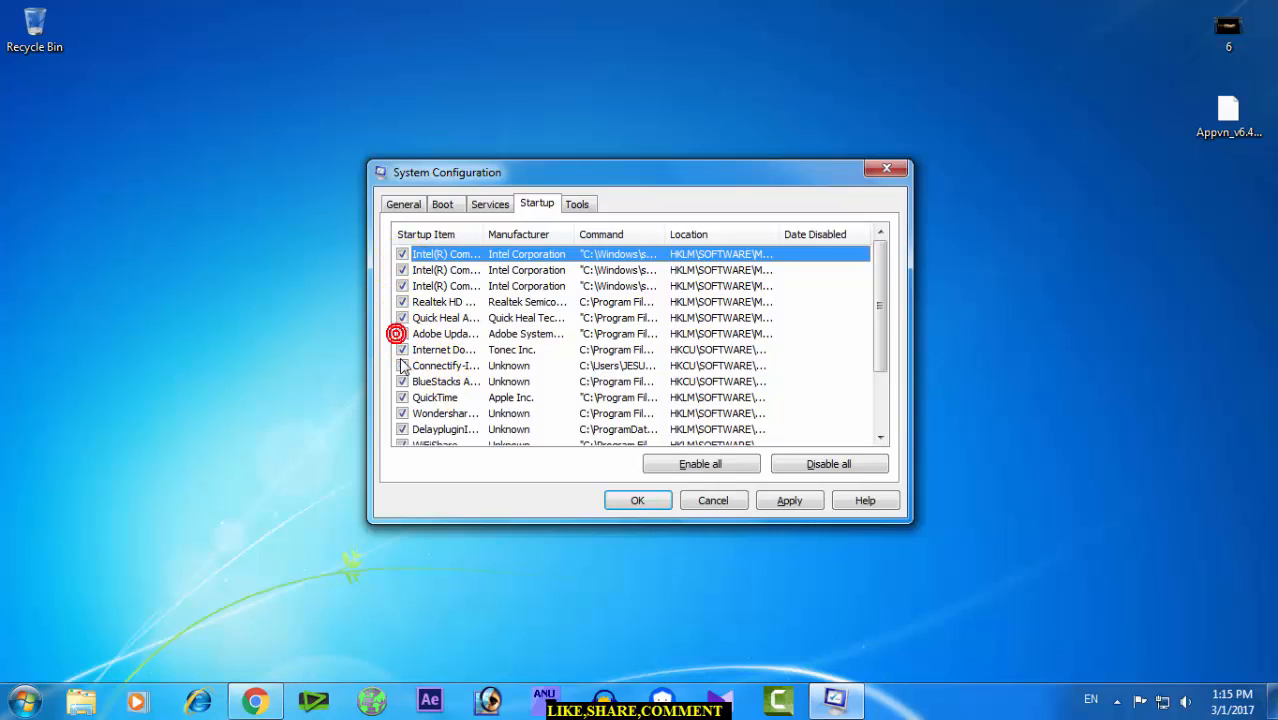
pyautogui.click(401, 350)
pyautogui.click(402, 382)
pyautogui.scroll(-1, 404, 382)
pyautogui.click(401, 350)
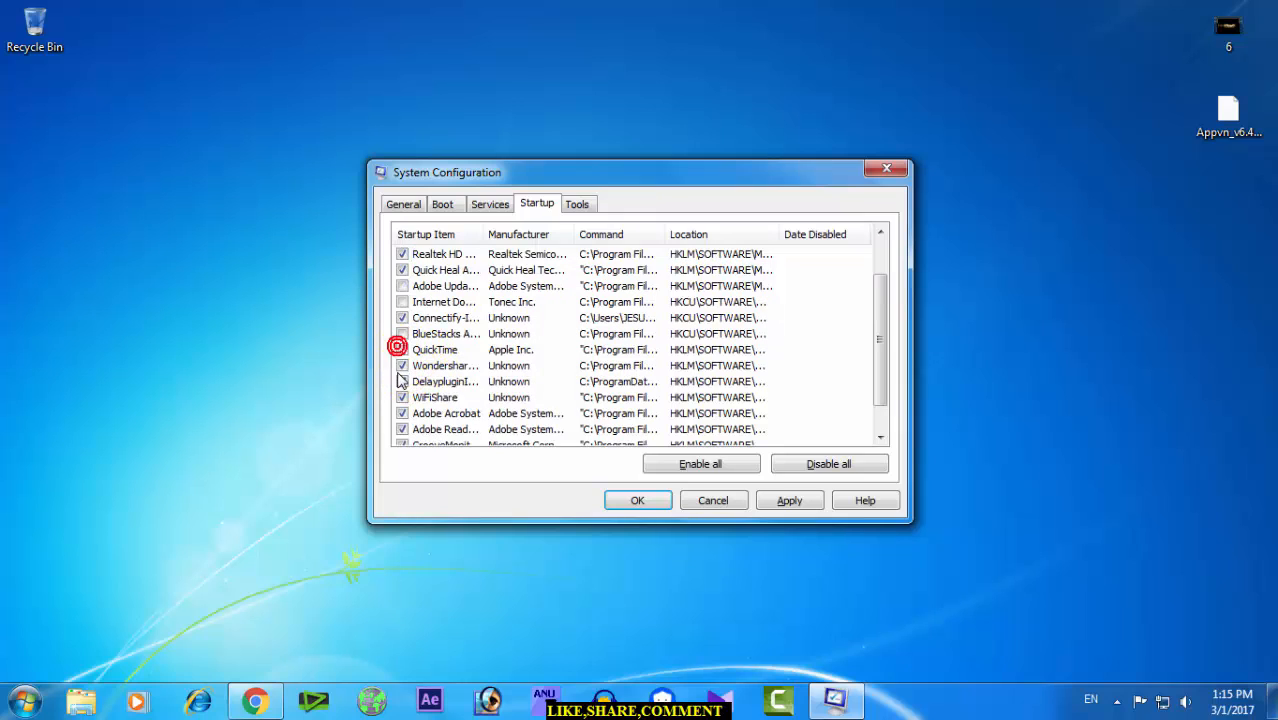
pyautogui.click(401, 365)
pyautogui.scroll(-1, 403, 382)
pyautogui.click(402, 381)
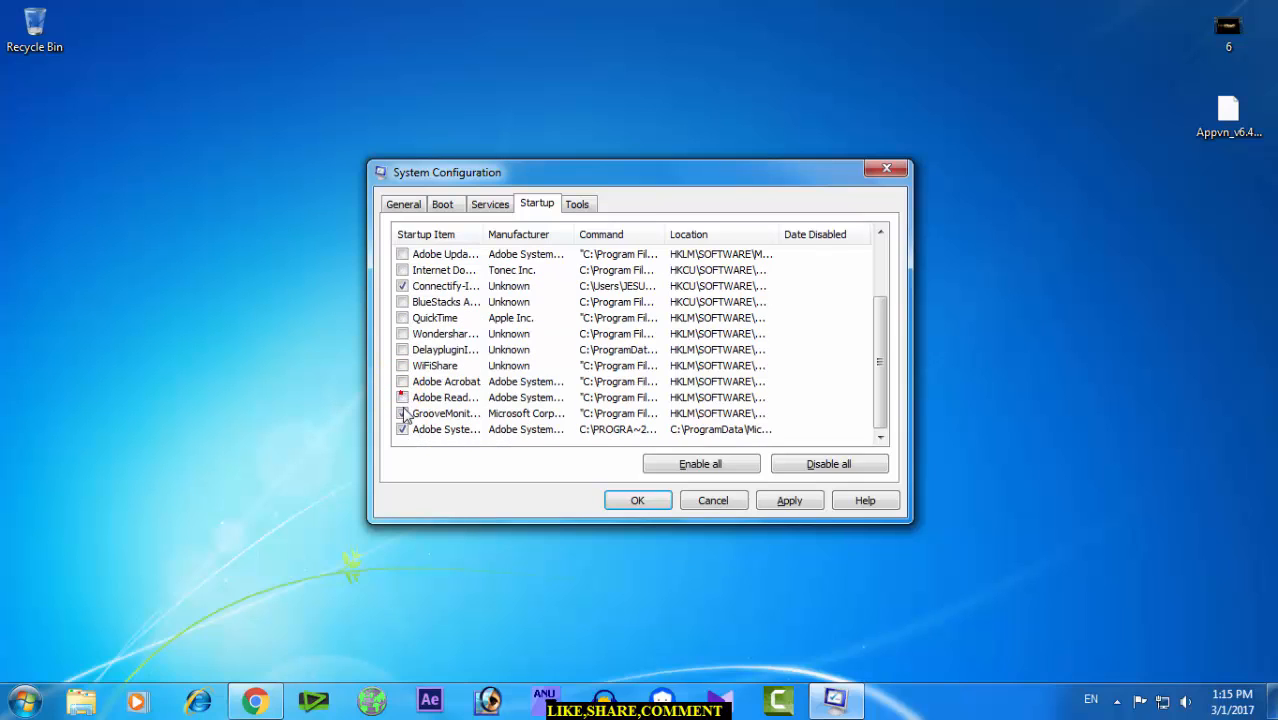
pyautogui.click(402, 414)
pyautogui.scroll(2, 426, 355)
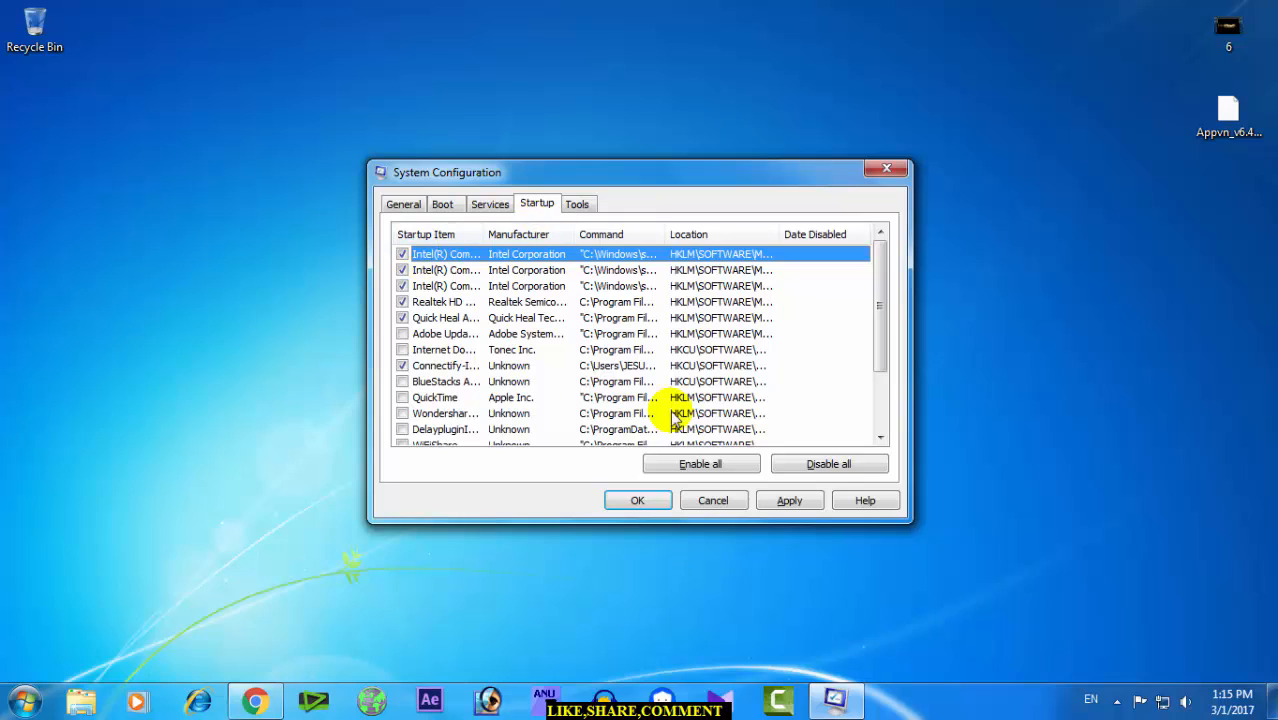
# Apply the startup item changes and exit System Configuration without restarting the computer.
pyautogui.click(789, 500)
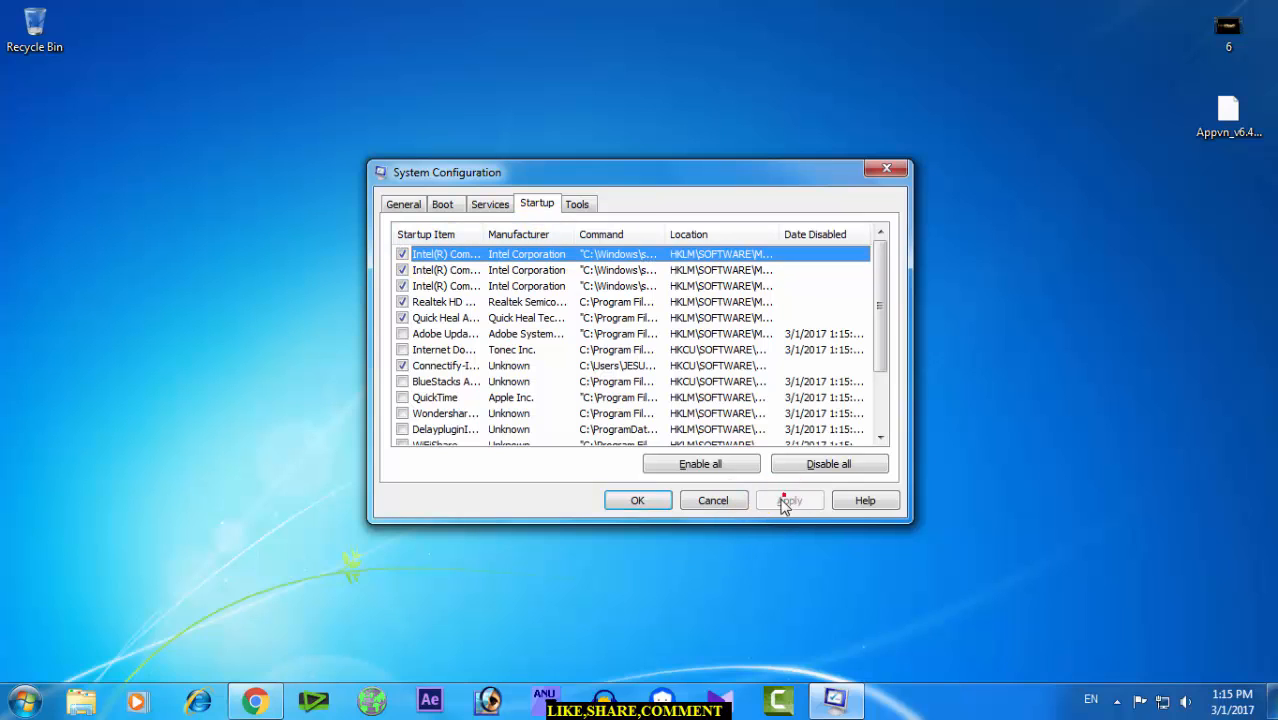
pyautogui.click(634, 500)
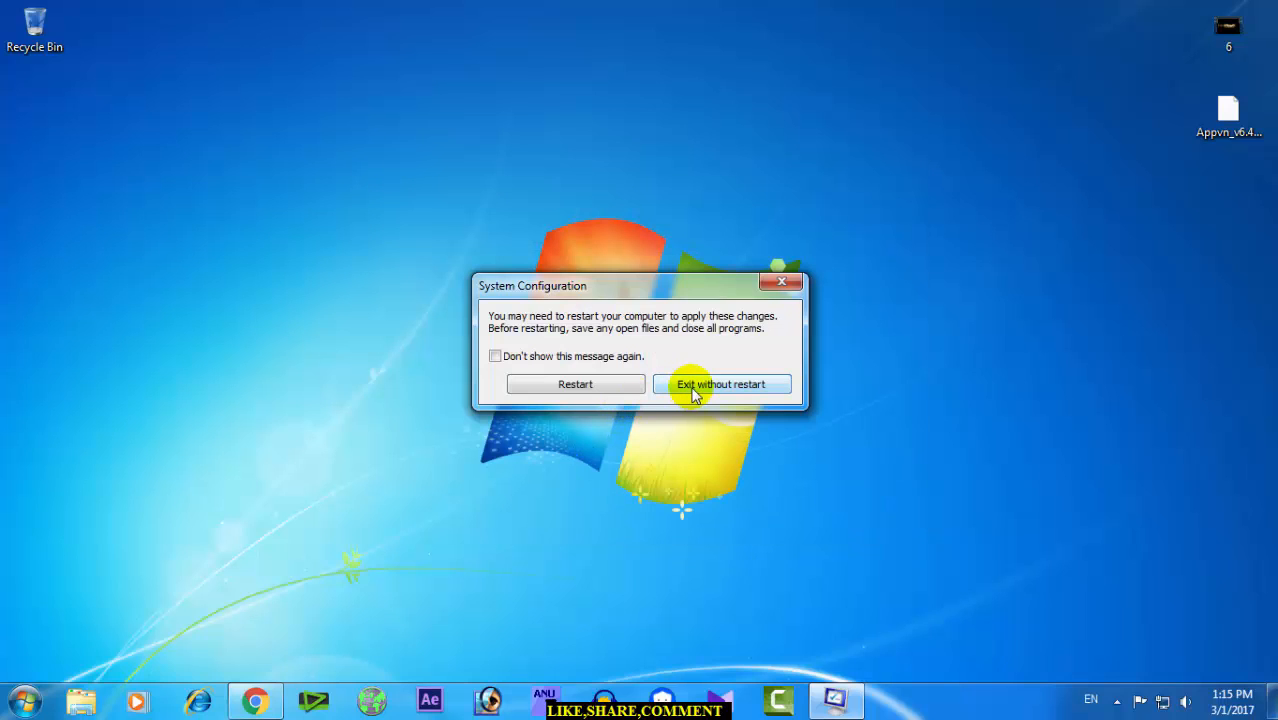
pyautogui.click(724, 391)
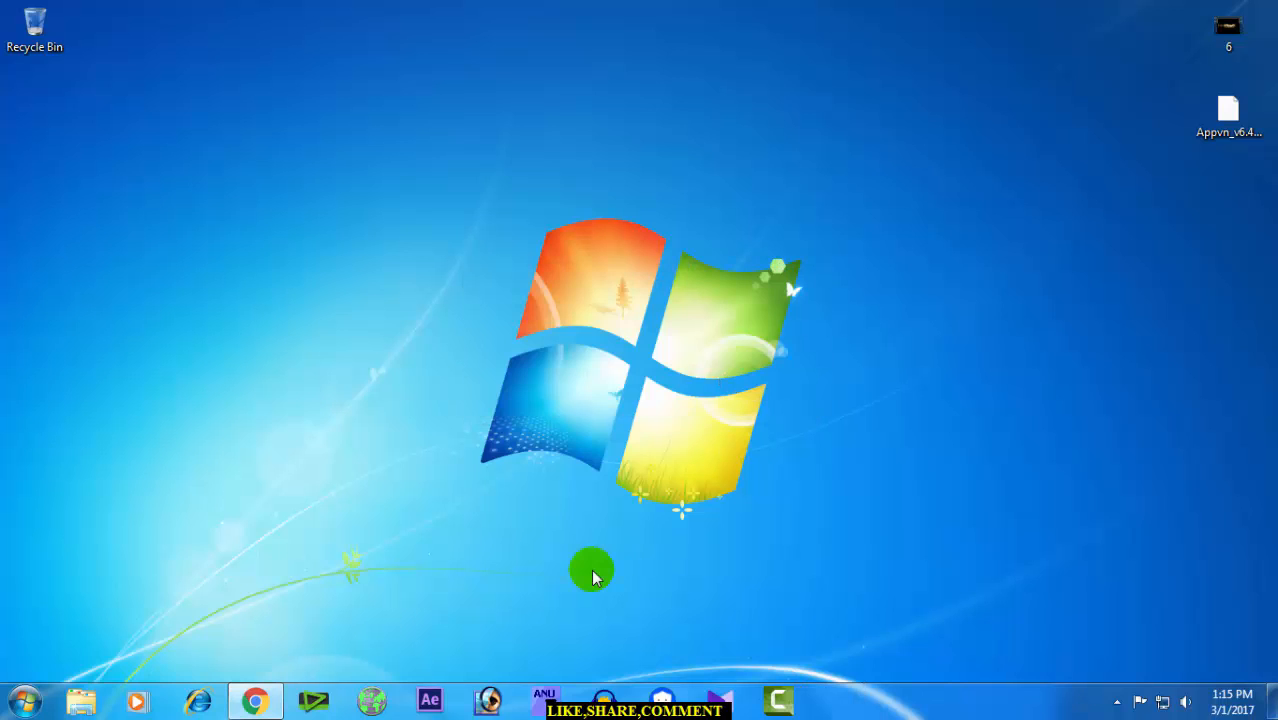
# Run msconfig again and open the advanced boot options for the Windows 7 entry.
pyautogui.press('super')
pyautogui.write('run')
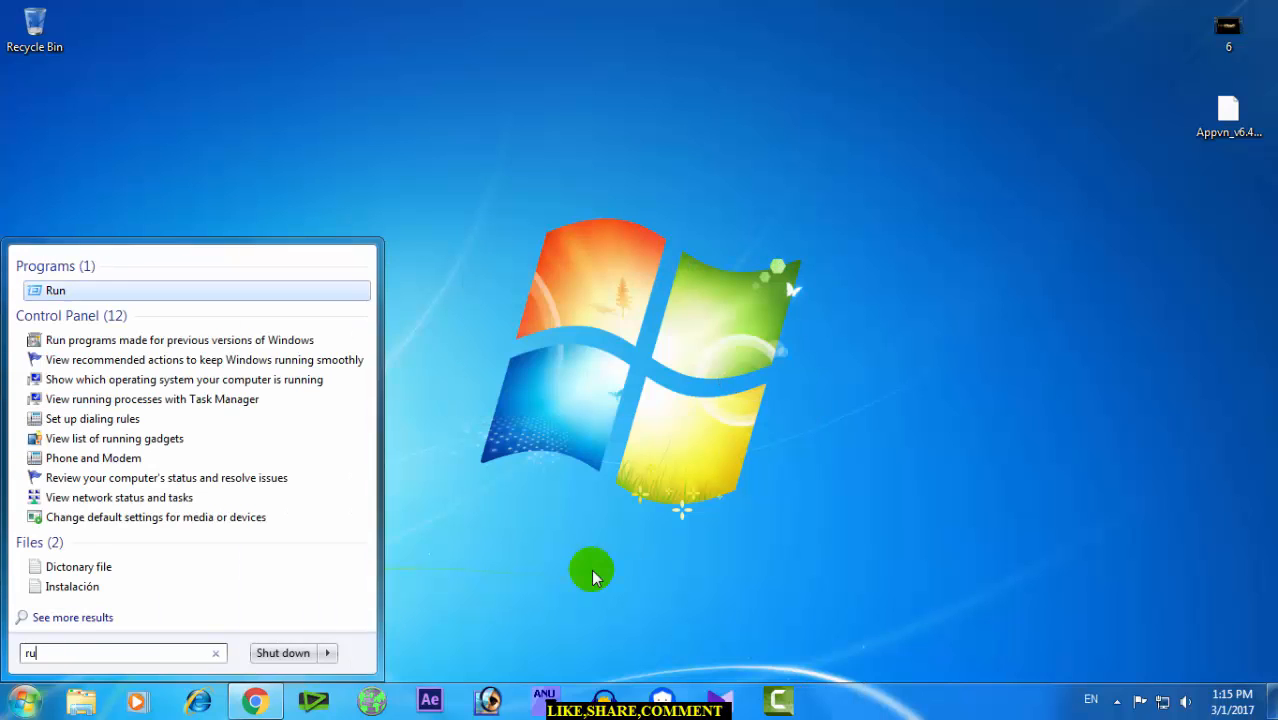
pyautogui.press('Return')
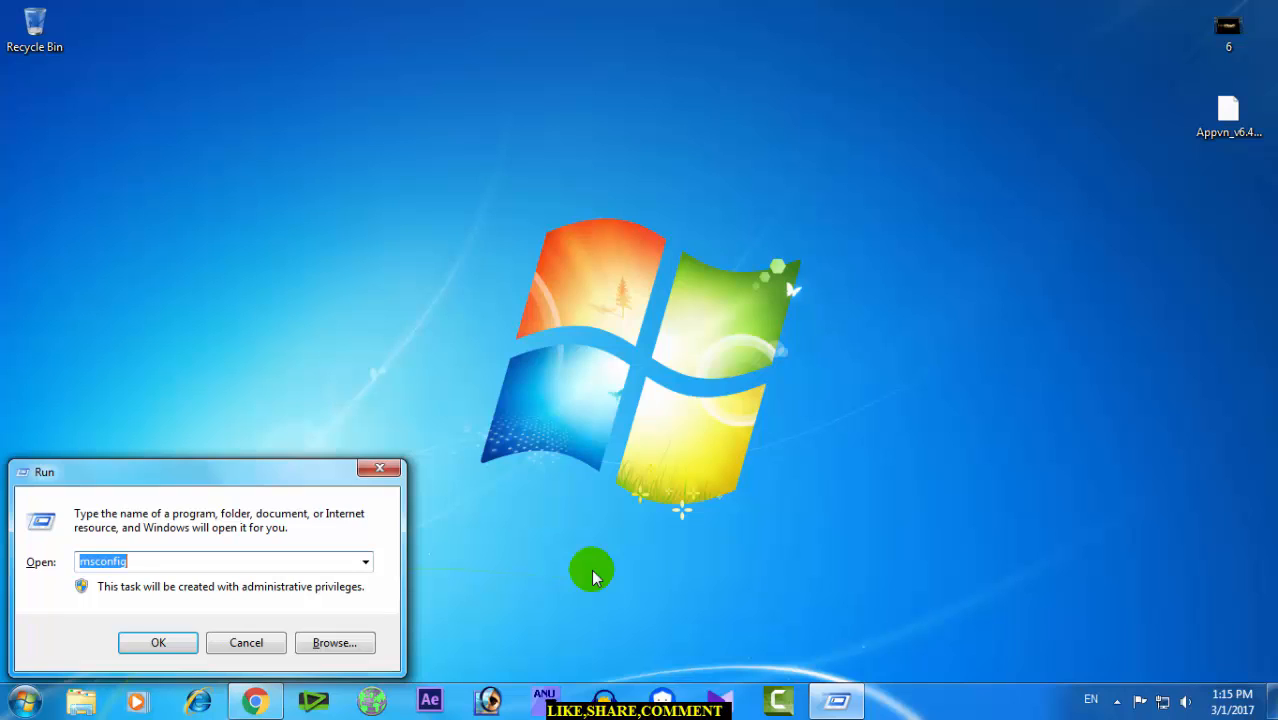
pyautogui.press('Return')
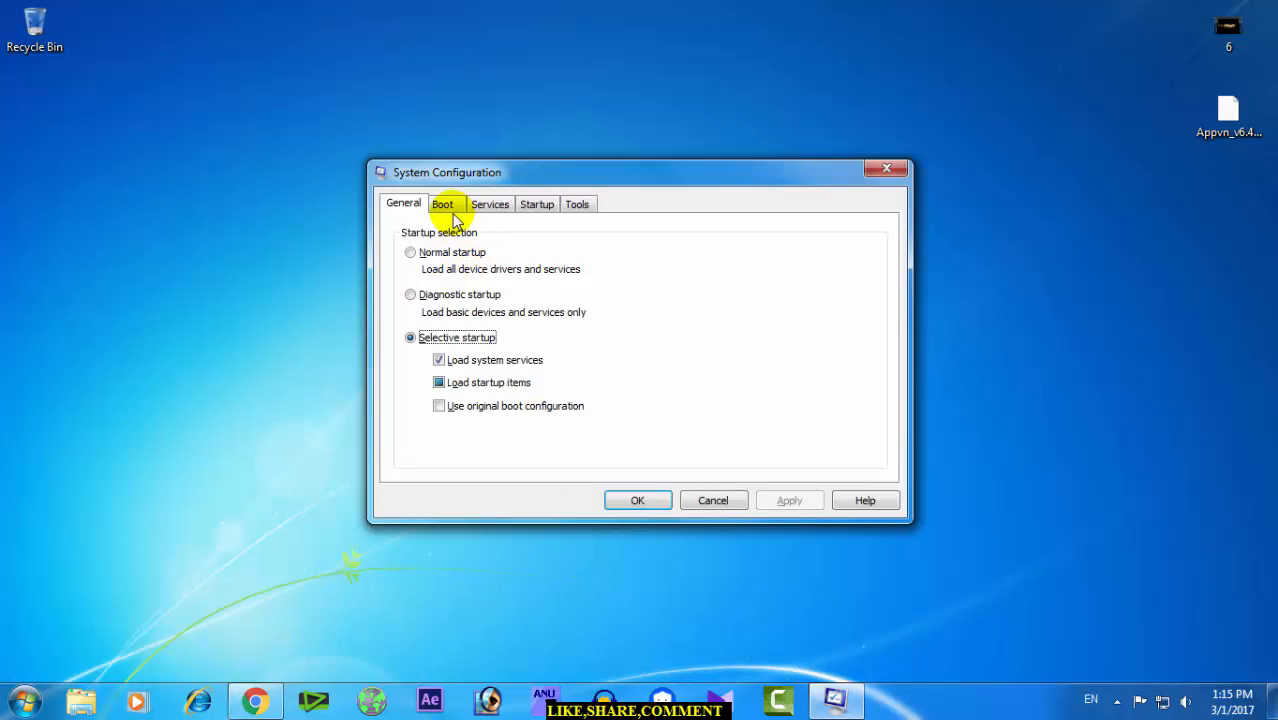
pyautogui.click(442, 210)
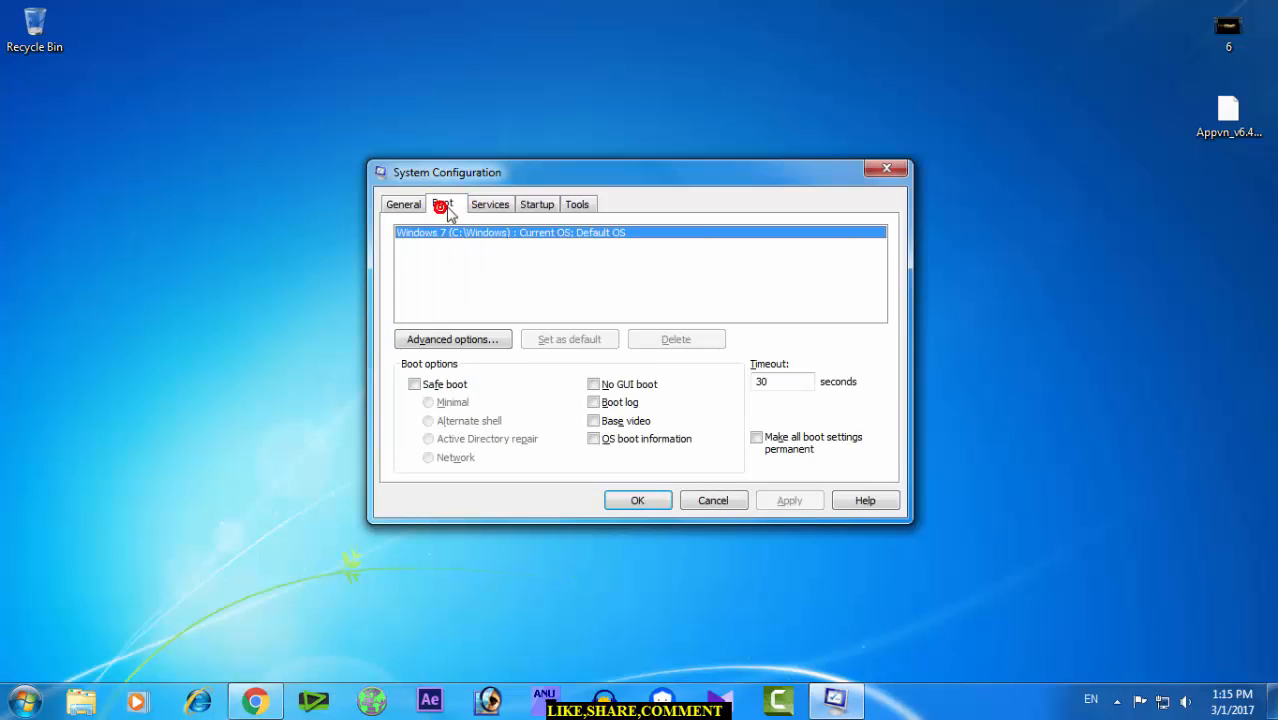
pyautogui.click(468, 344)
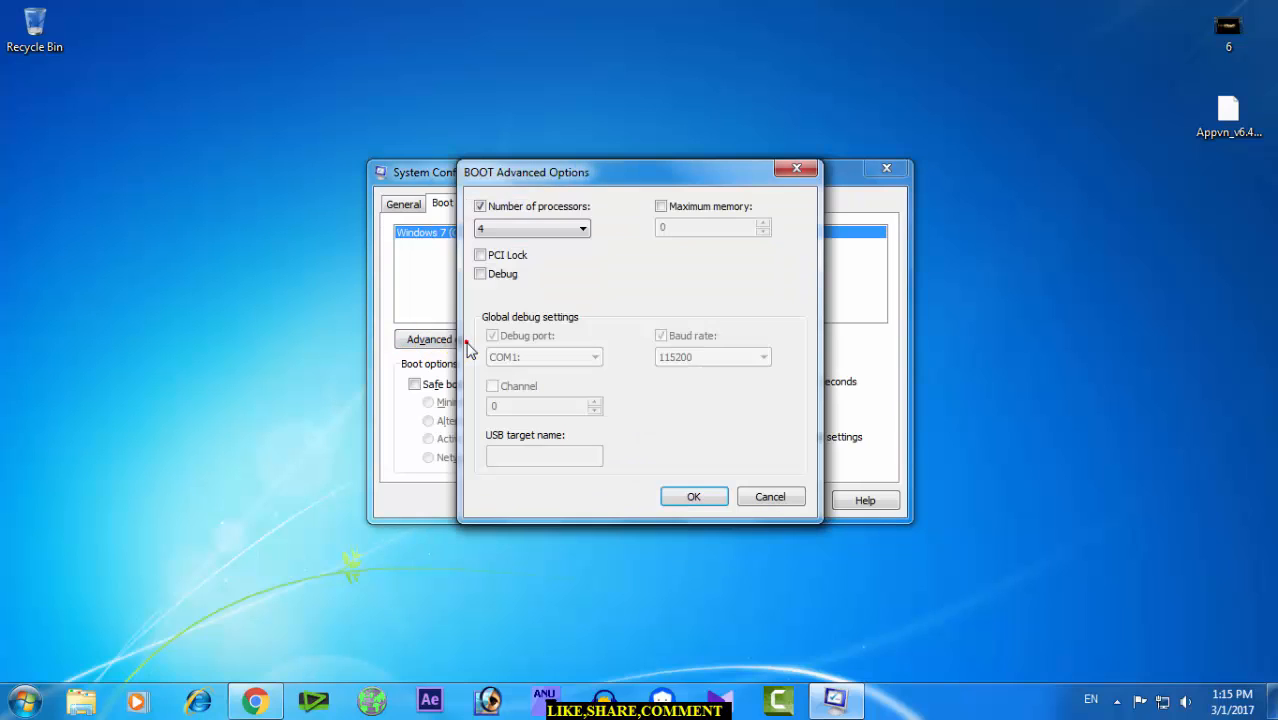
# Set the number of boot processors to 4 and confirm the advanced boot options.
pyautogui.click(498, 229)
pyautogui.click(486, 241)
pyautogui.click(500, 230)
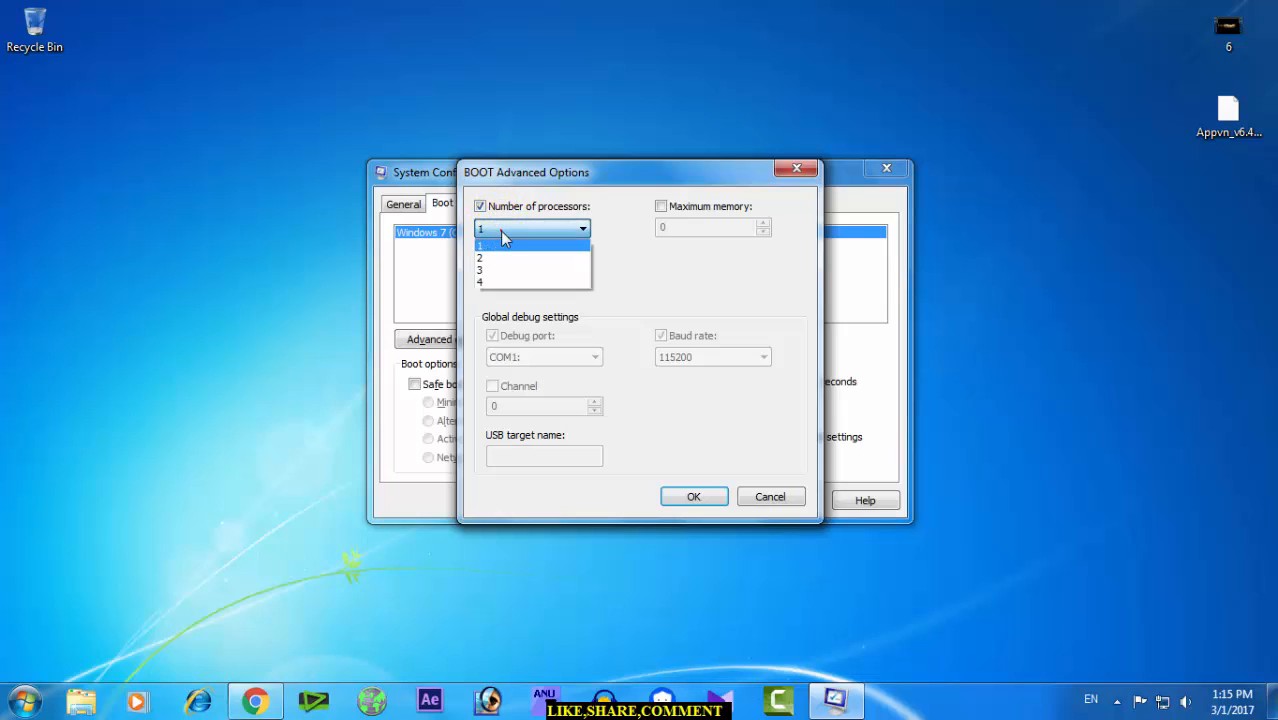
pyautogui.click(500, 283)
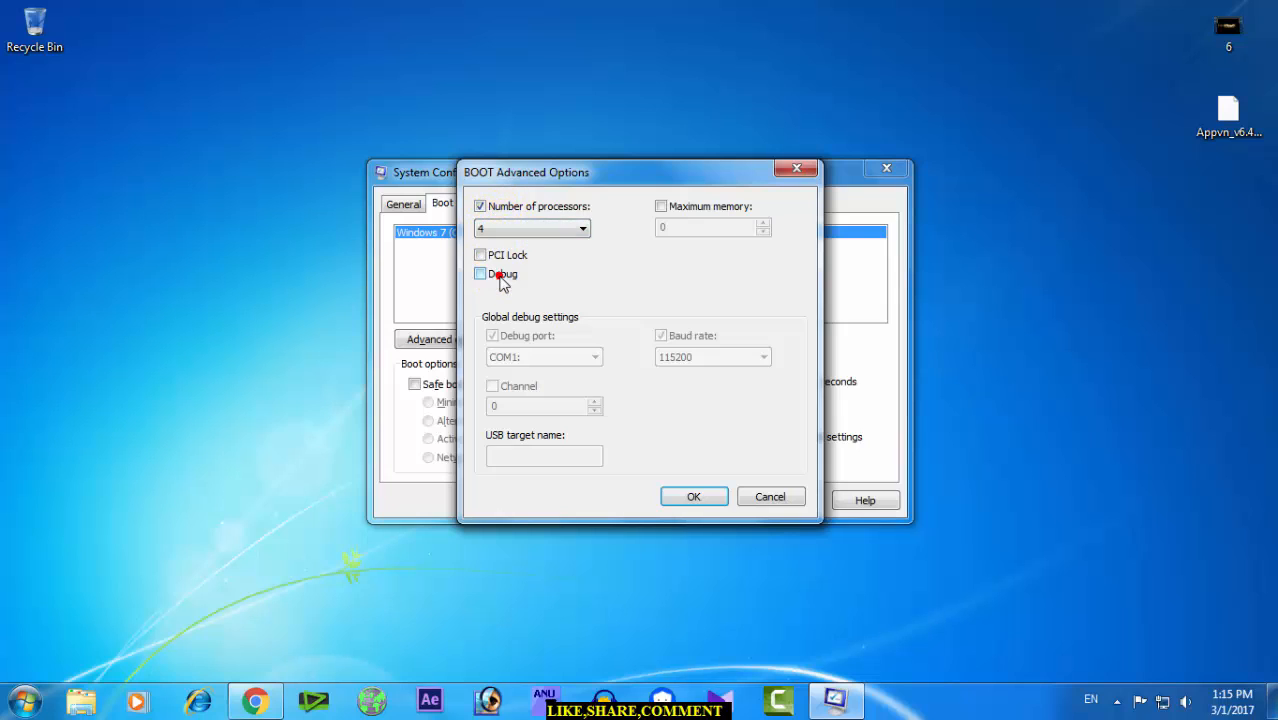
pyautogui.click(686, 496)
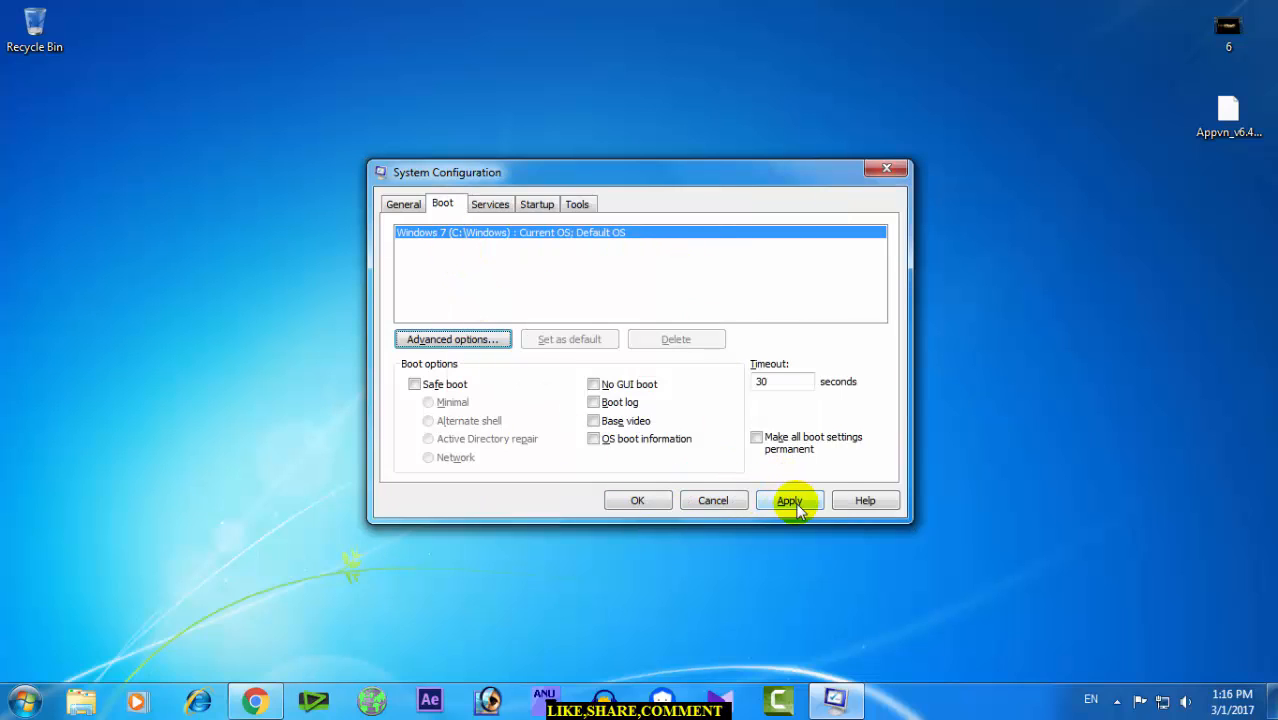
# Apply the boot changes and exit System Configuration without restarting the computer.
pyautogui.click(790, 502)
pyautogui.click(652, 502)
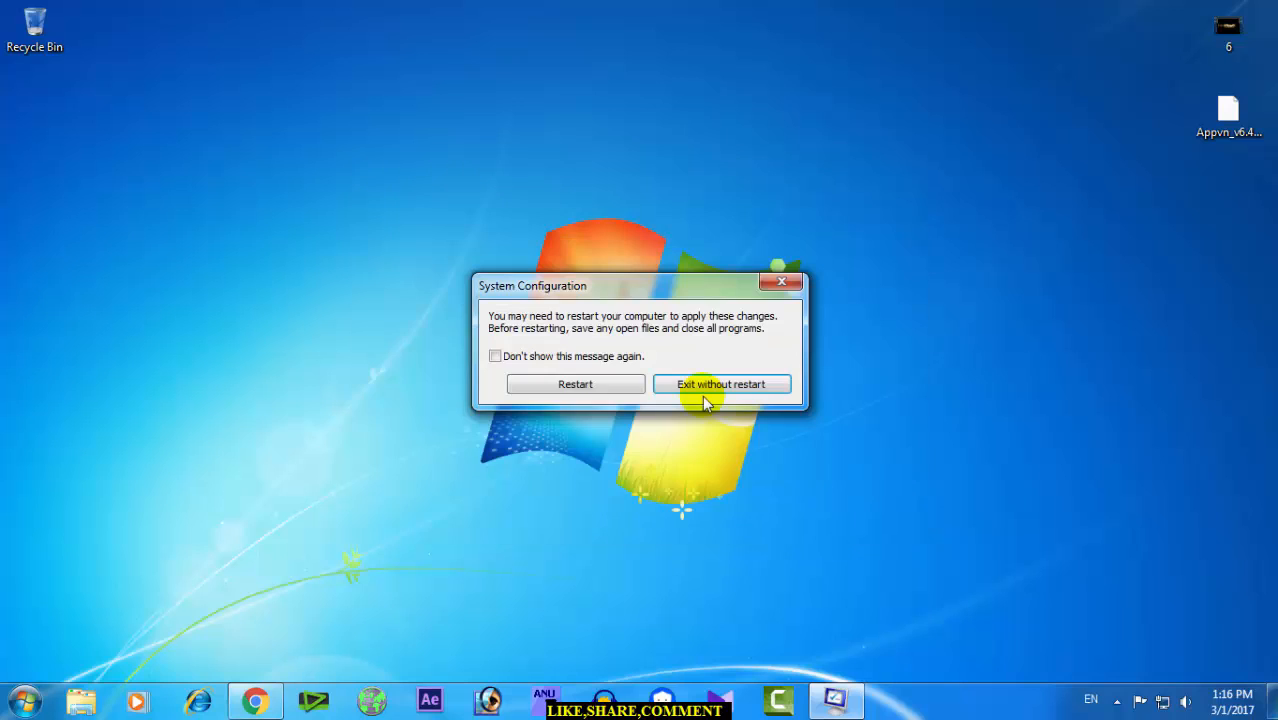
pyautogui.click(698, 386)
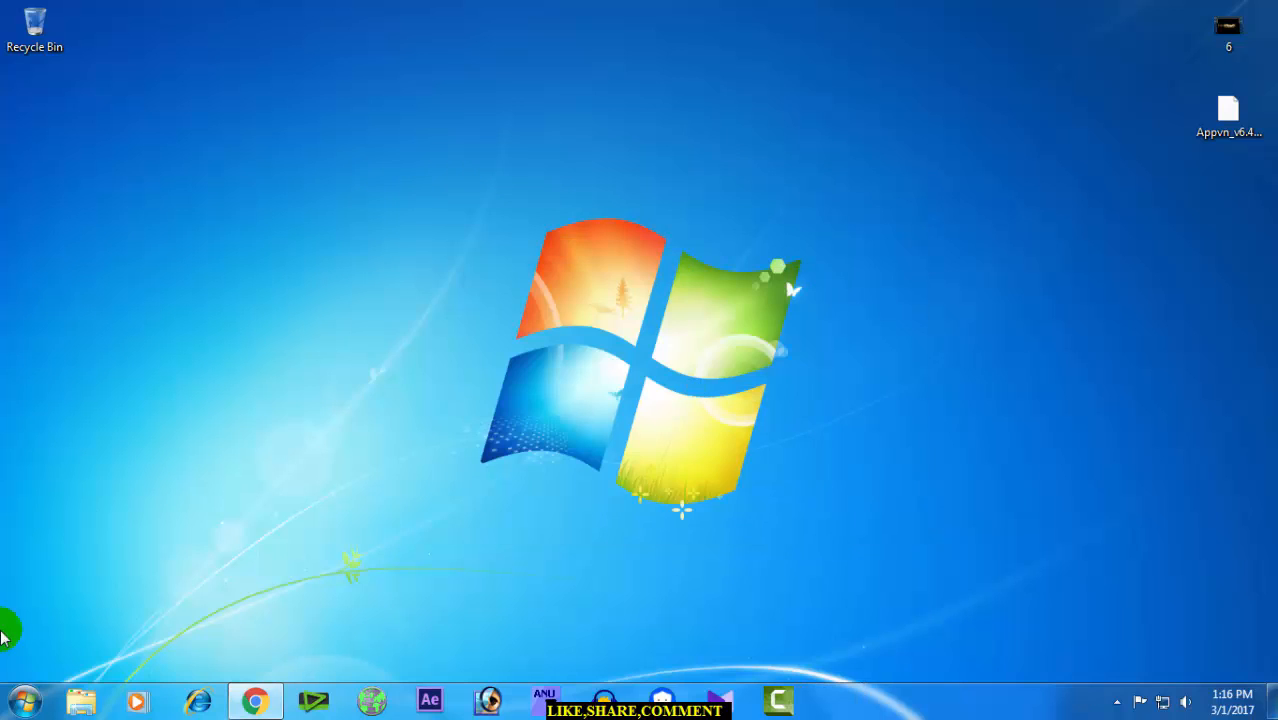
# Open Control Panel and list its items as small icons.
pyautogui.click(24, 700)
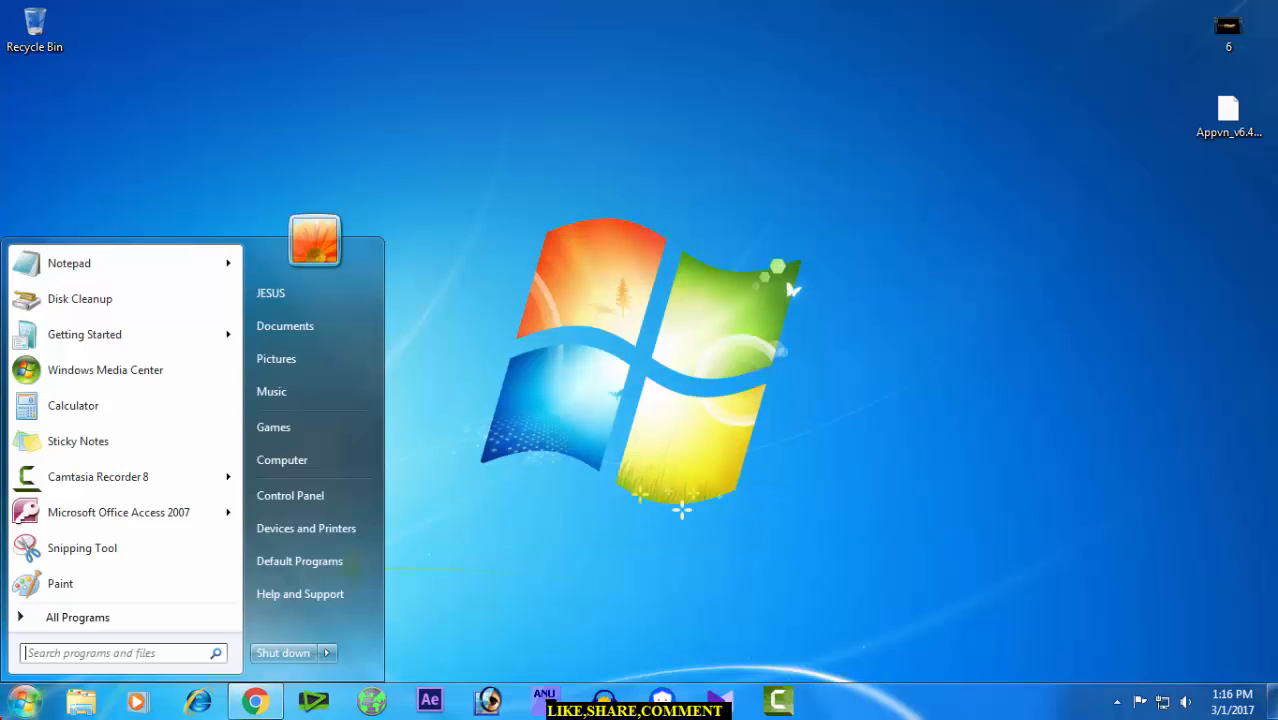
pyautogui.click(290, 496)
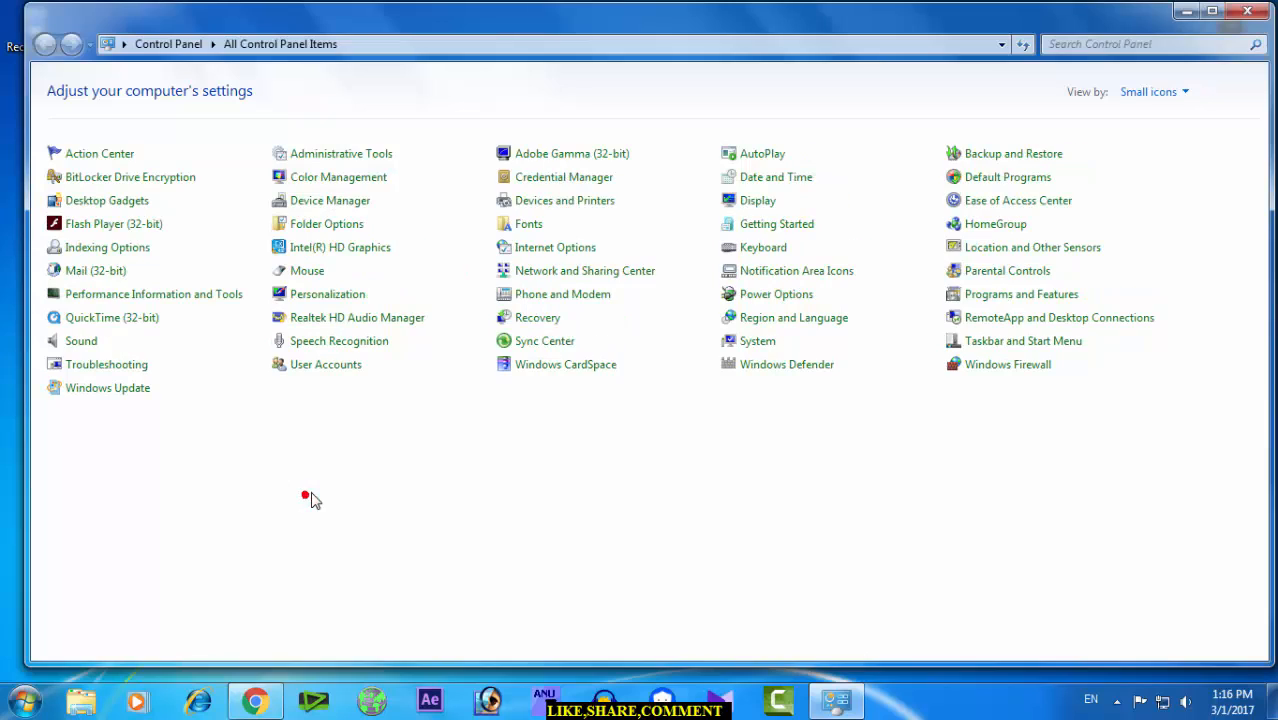
pyautogui.click(1130, 98)
pyautogui.click(1135, 116)
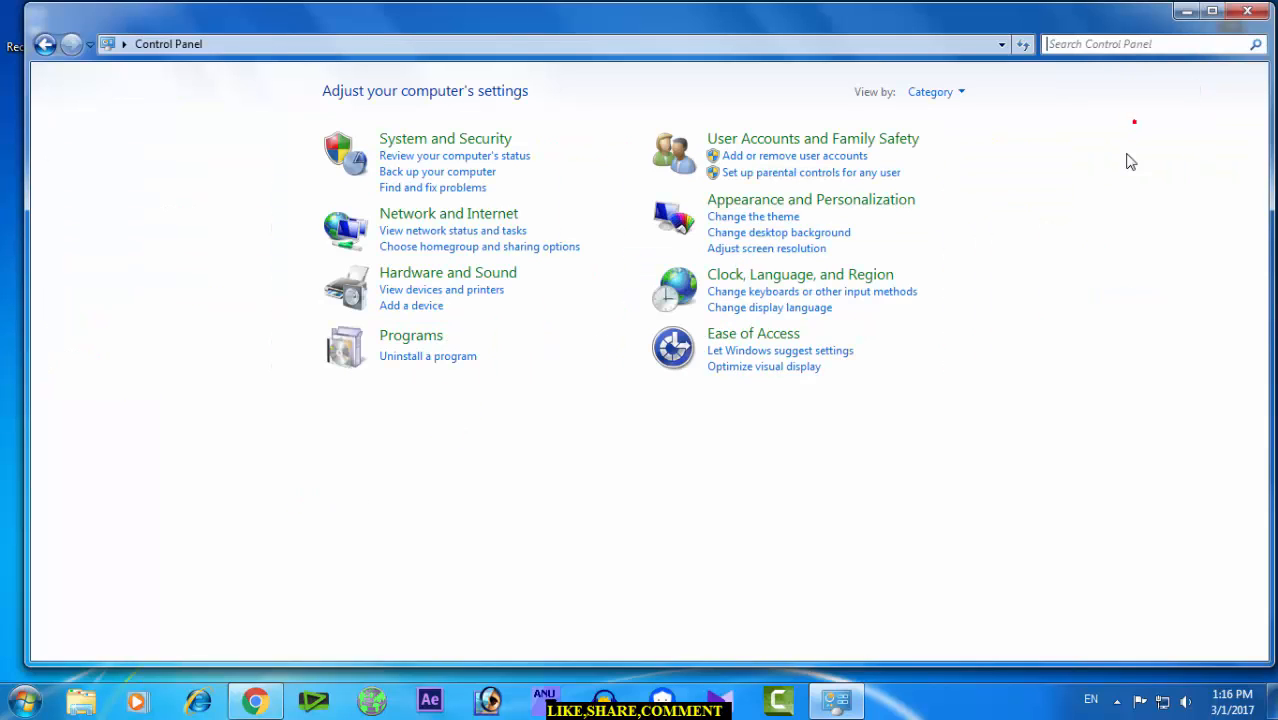
pyautogui.click(960, 92)
pyautogui.click(958, 166)
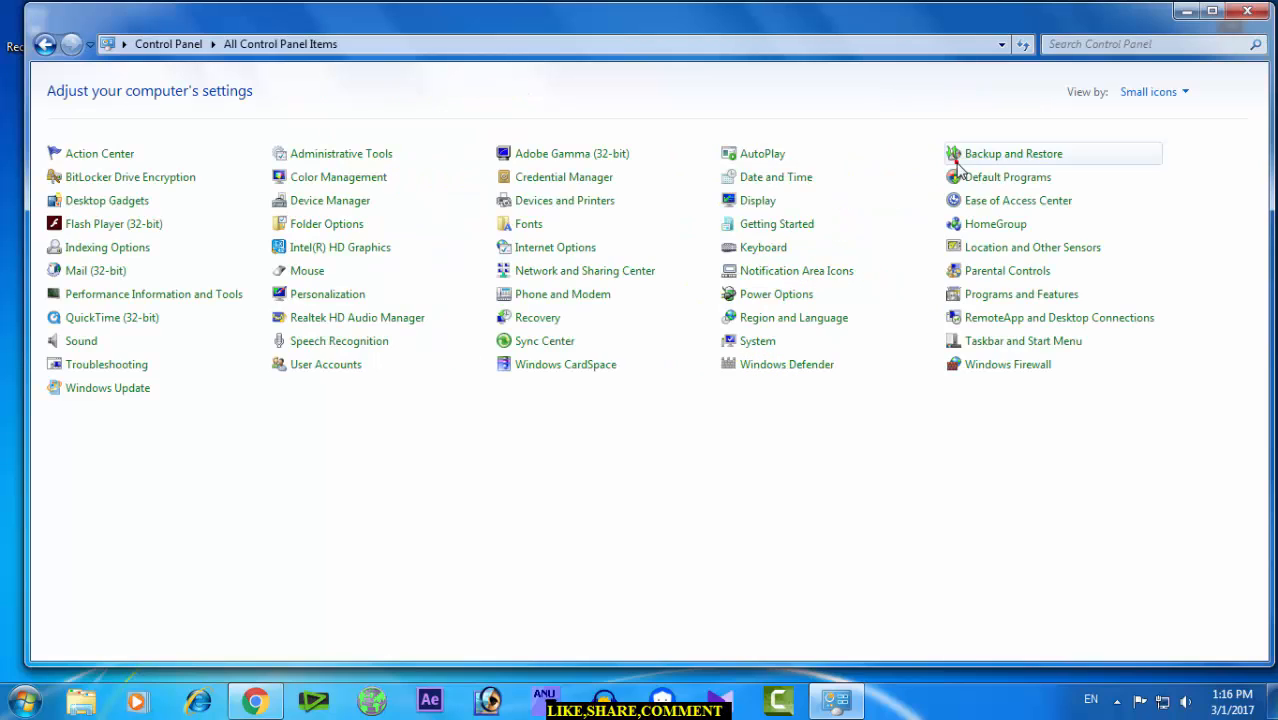
# Open Performance Monitor from Administrative Tools and show the user-defined data collector sets.
pyautogui.click(359, 158)
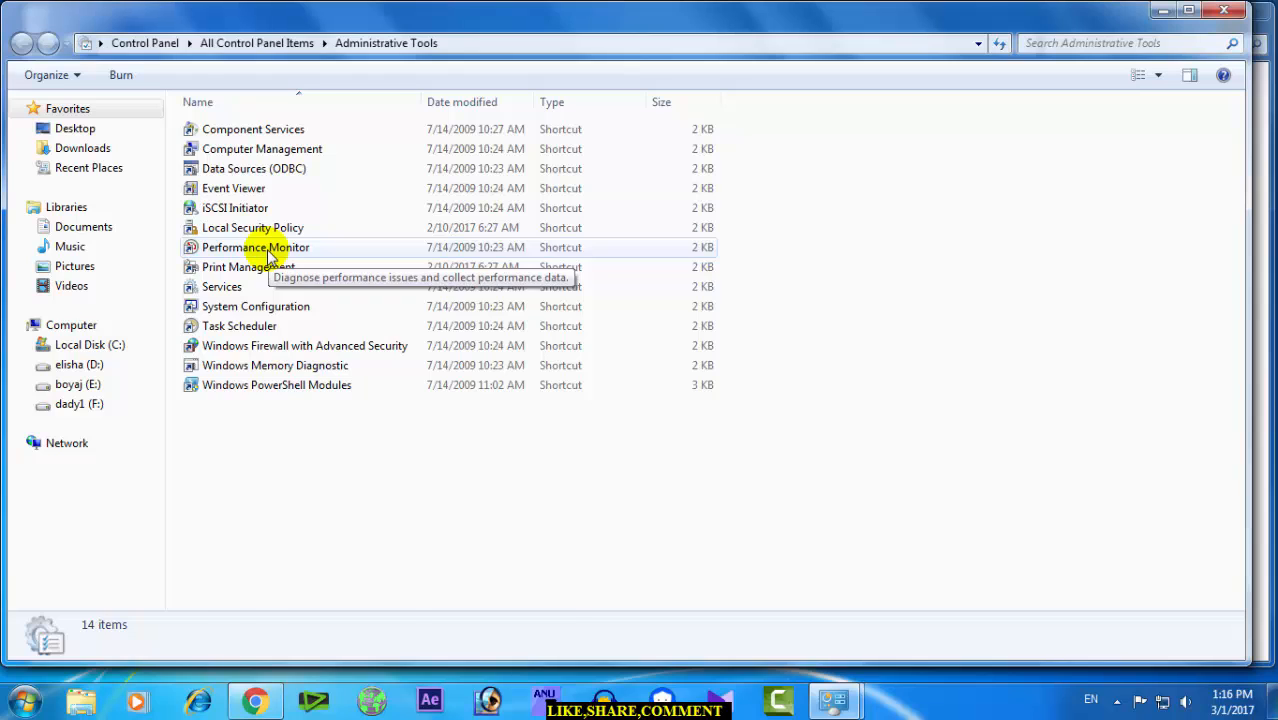
pyautogui.doubleClick(268, 250)
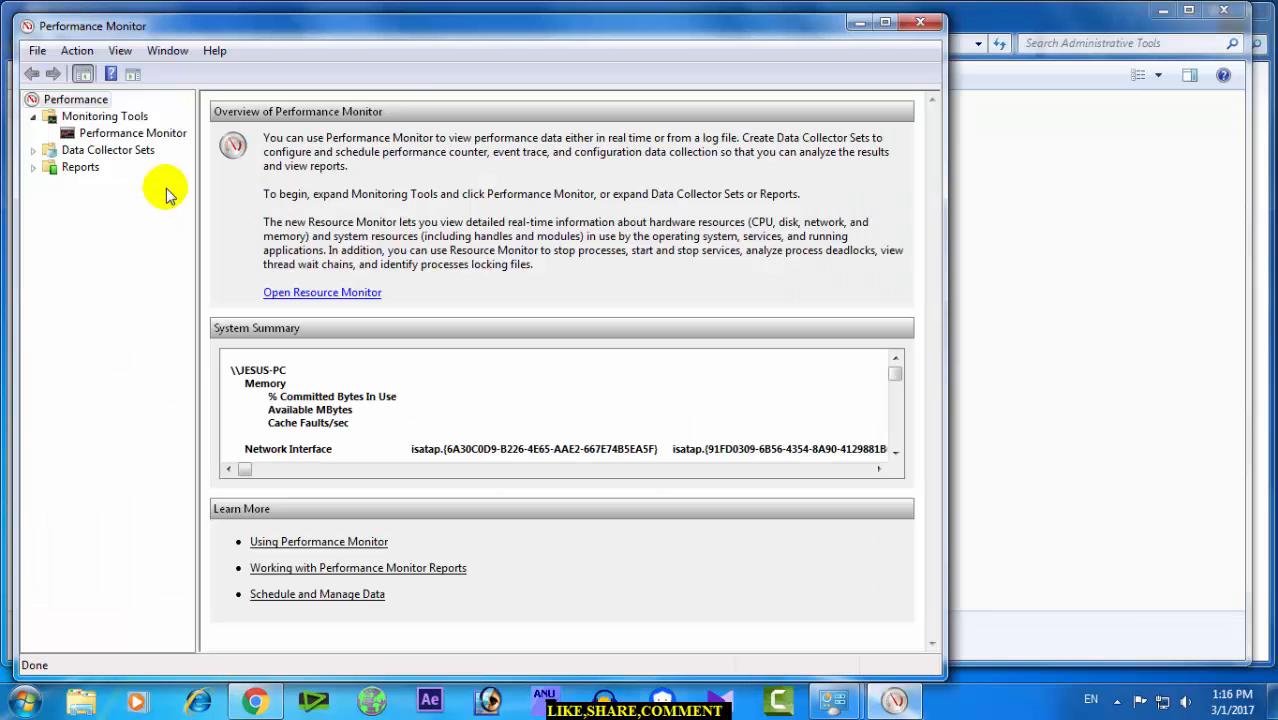
pyautogui.click(112, 154)
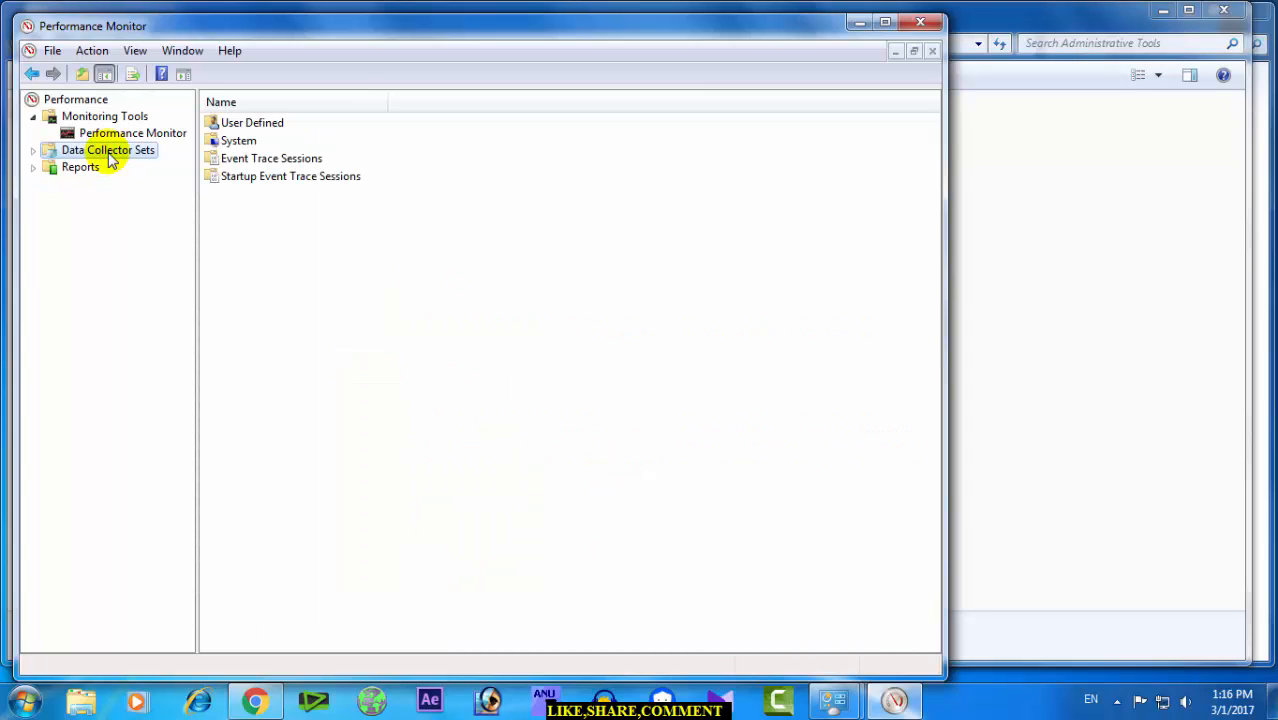
pyautogui.click(34, 151)
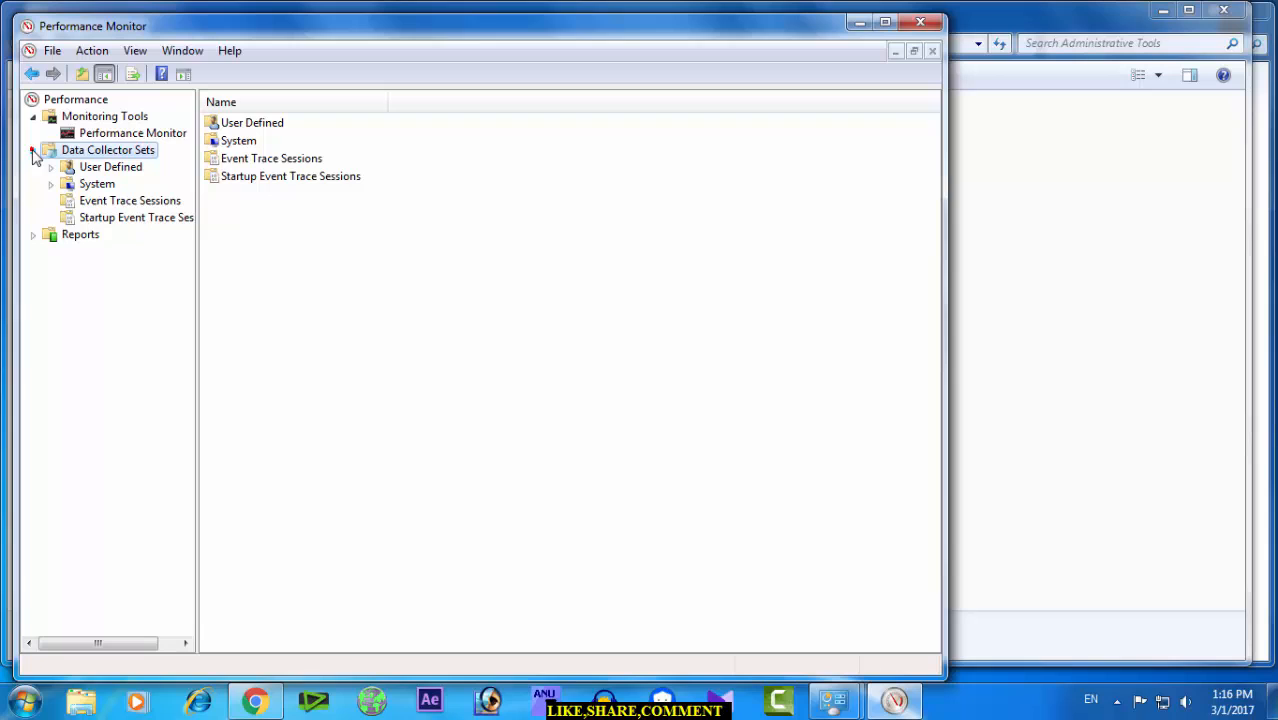
pyautogui.click(100, 168)
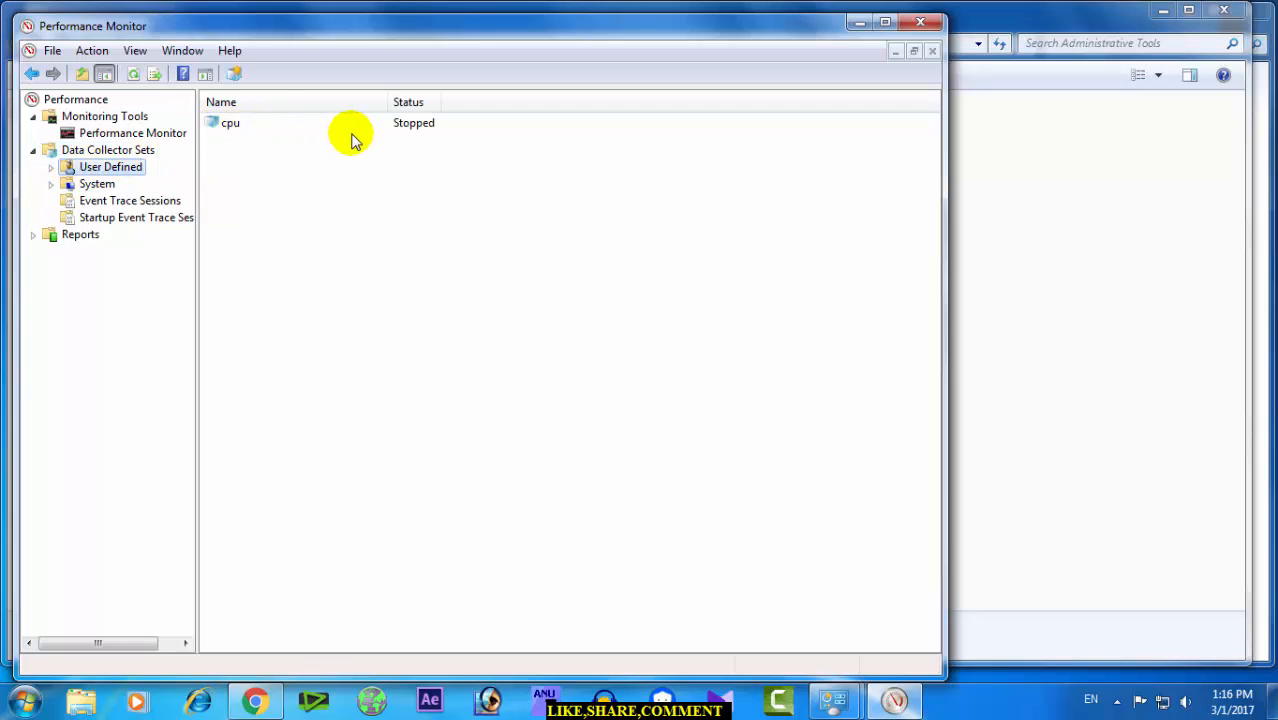
# Start a manually created data collector set that logs performance counters, event trace data and system configuration information.
pyautogui.rightClick(294, 179)
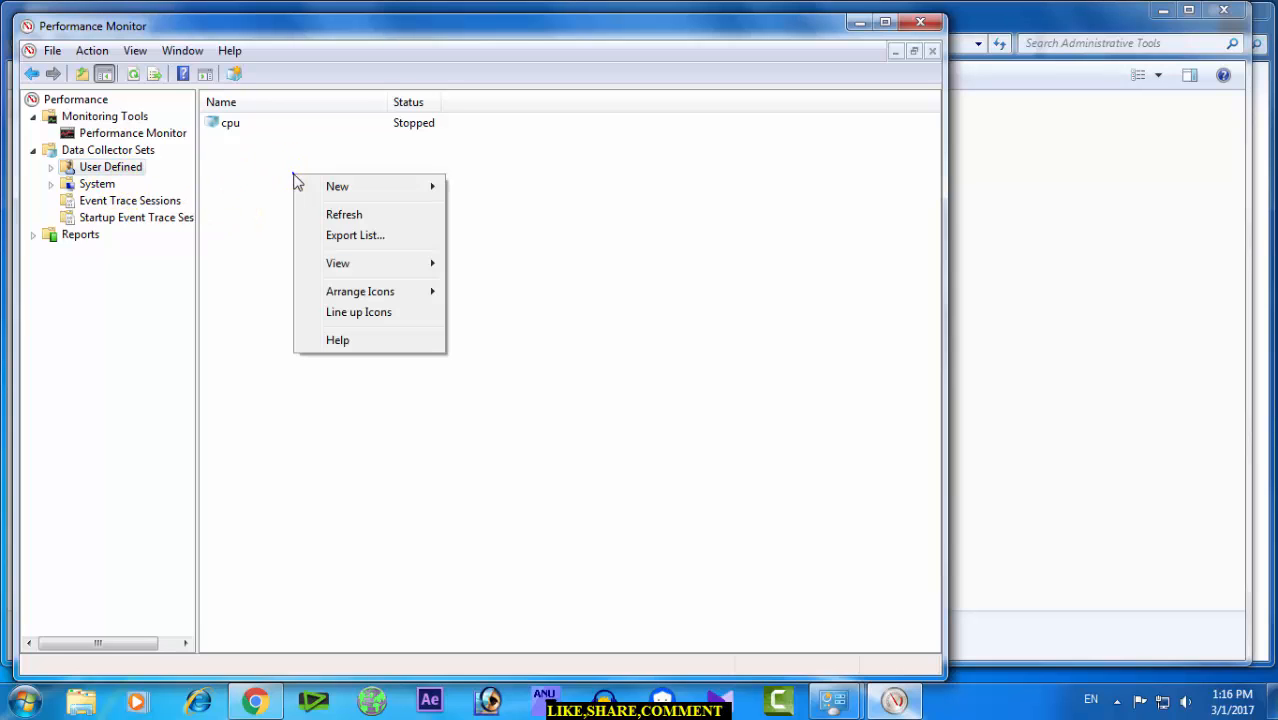
pyautogui.moveTo(331, 186)
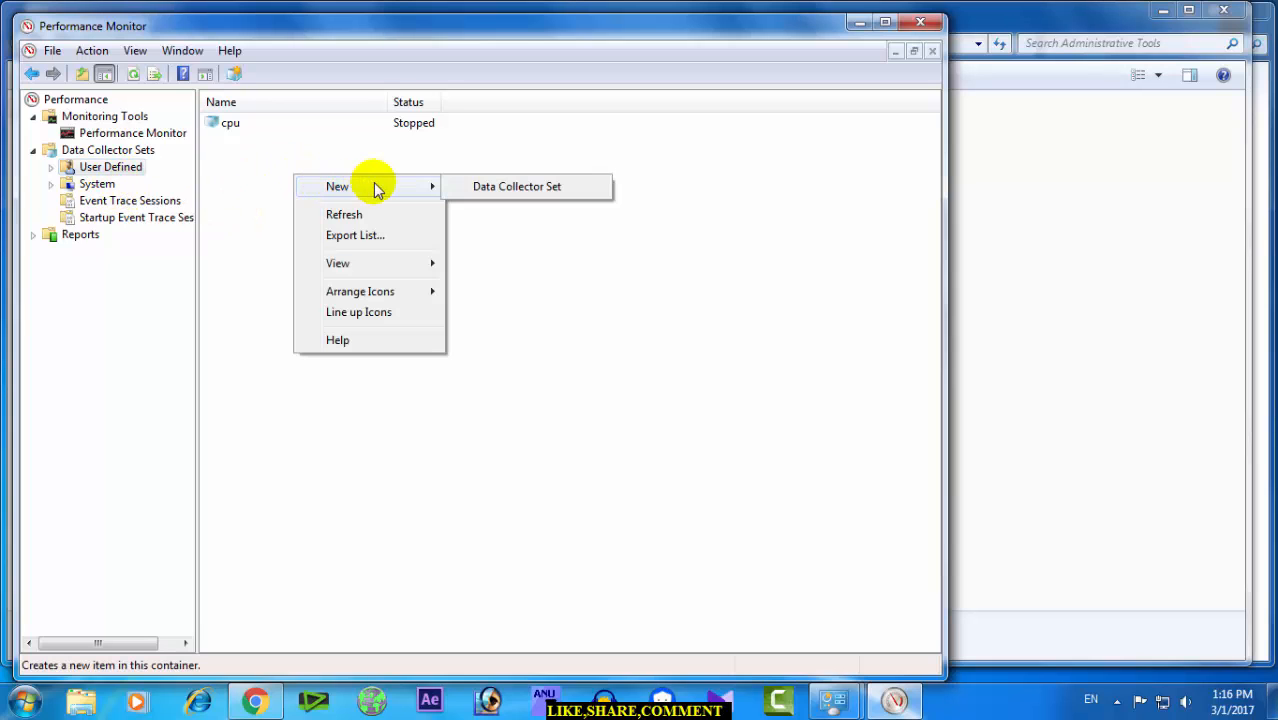
pyautogui.click(548, 192)
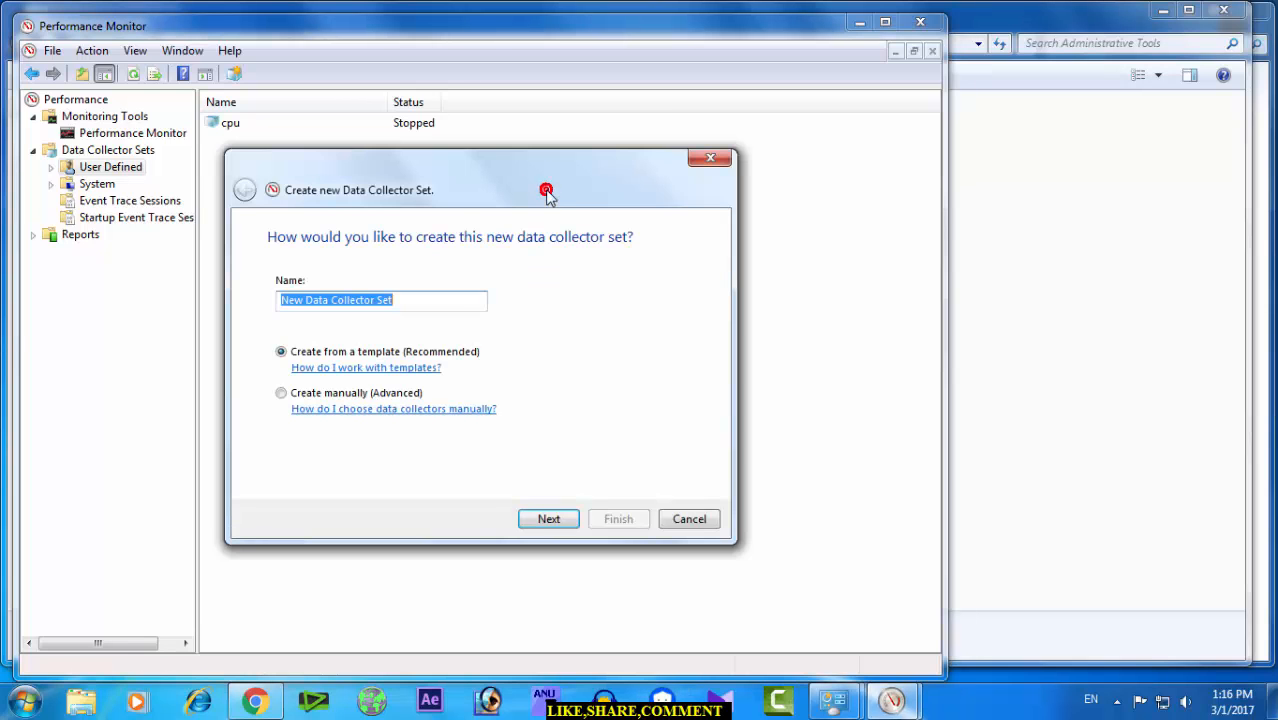
pyautogui.click(283, 395)
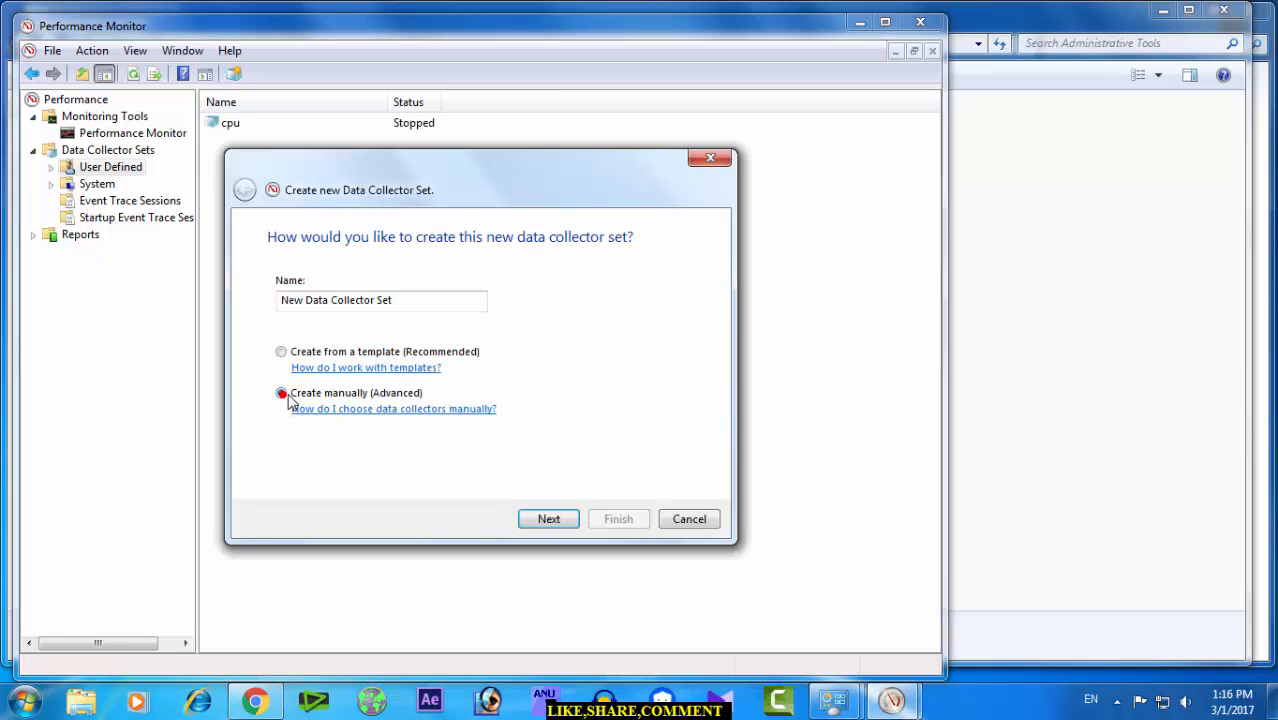
pyautogui.click(561, 529)
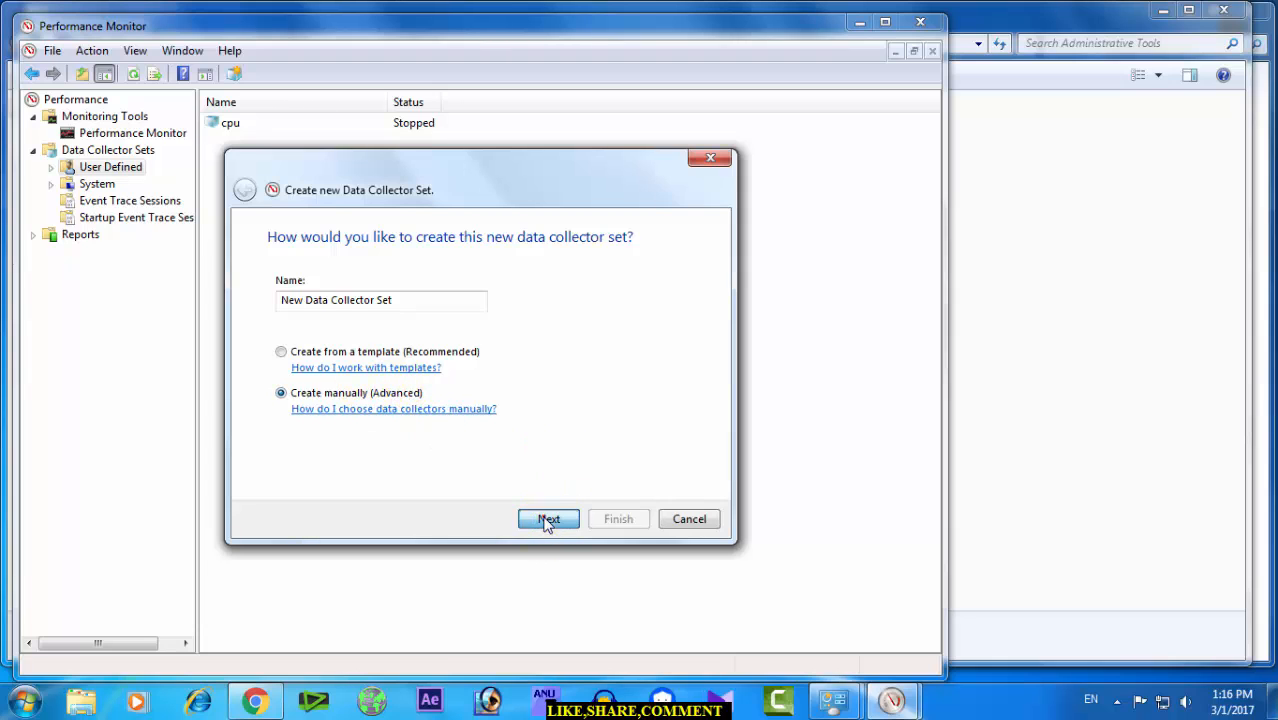
pyautogui.click(300, 302)
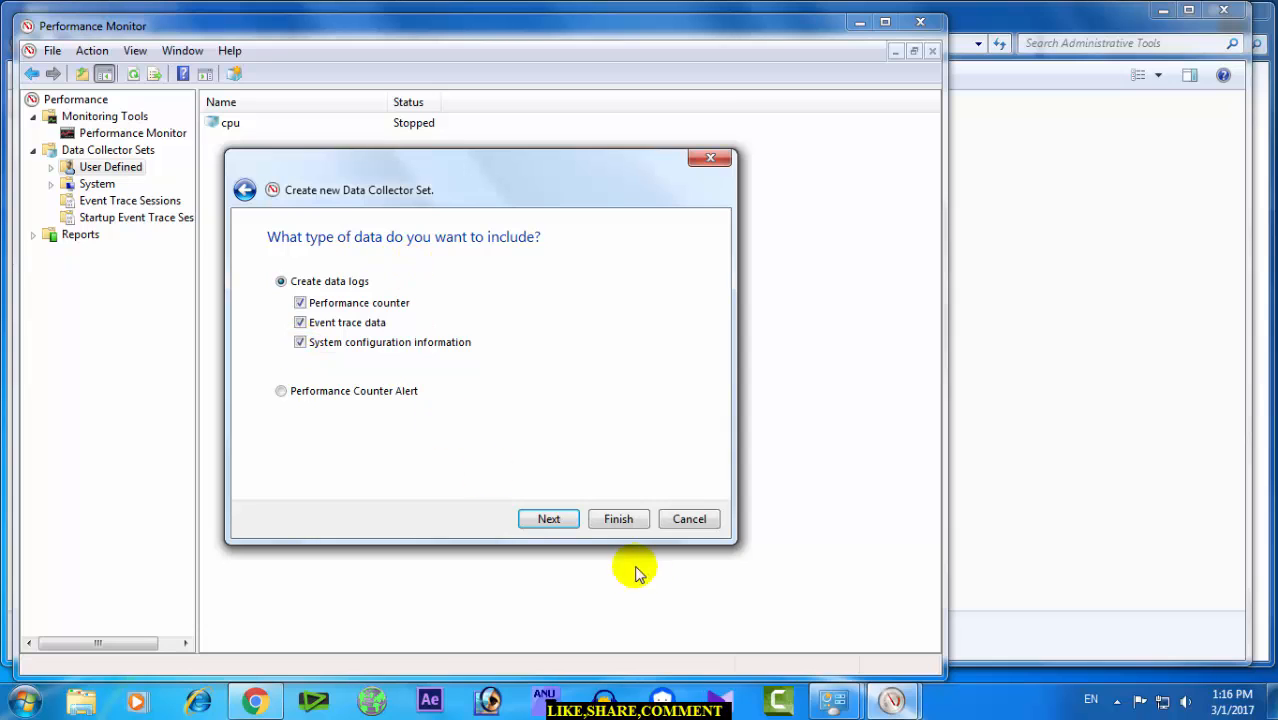
pyautogui.click(552, 519)
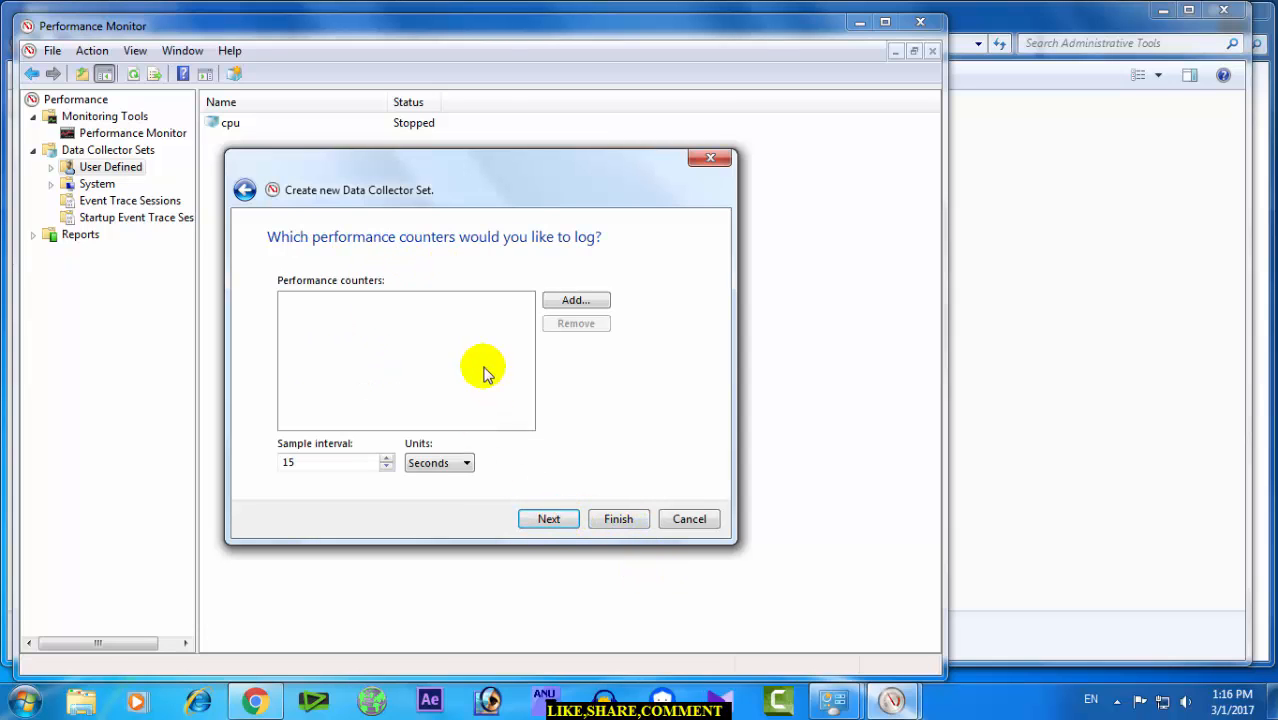
# Add all Processor counters for instance 3 to the performance counters to log.
pyautogui.click(572, 302)
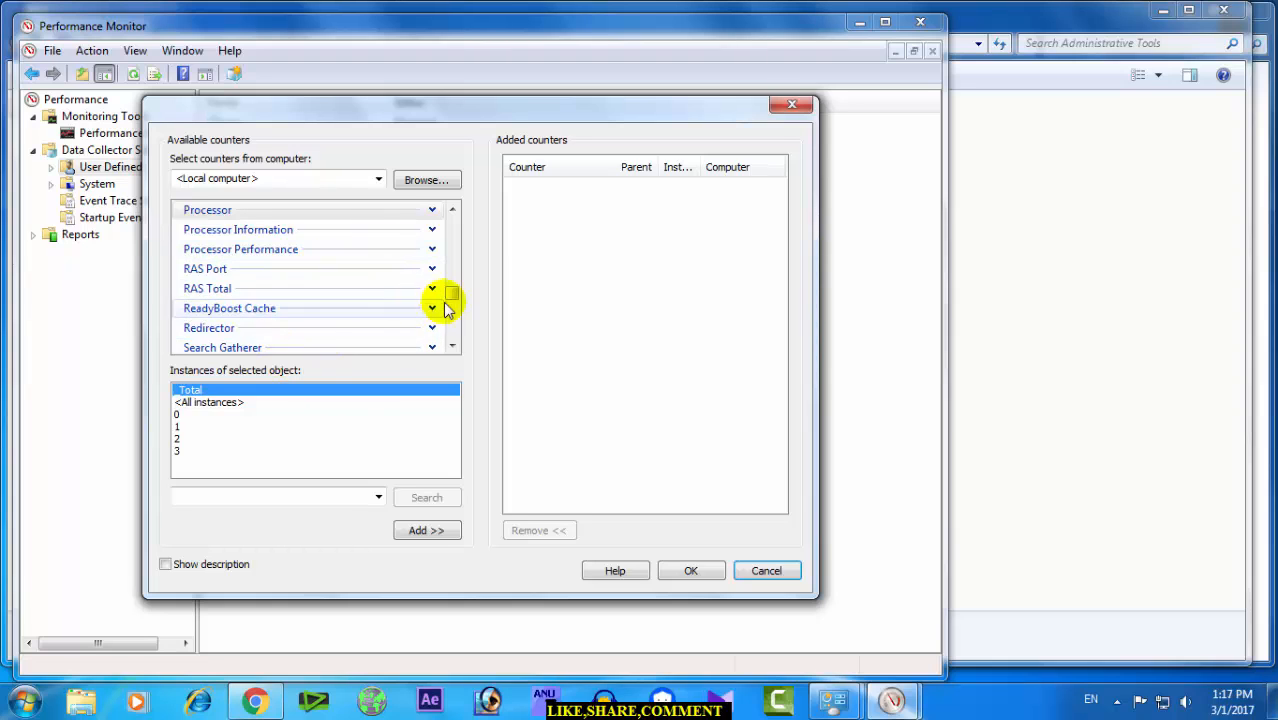
pyautogui.scroll(1, 451, 300)
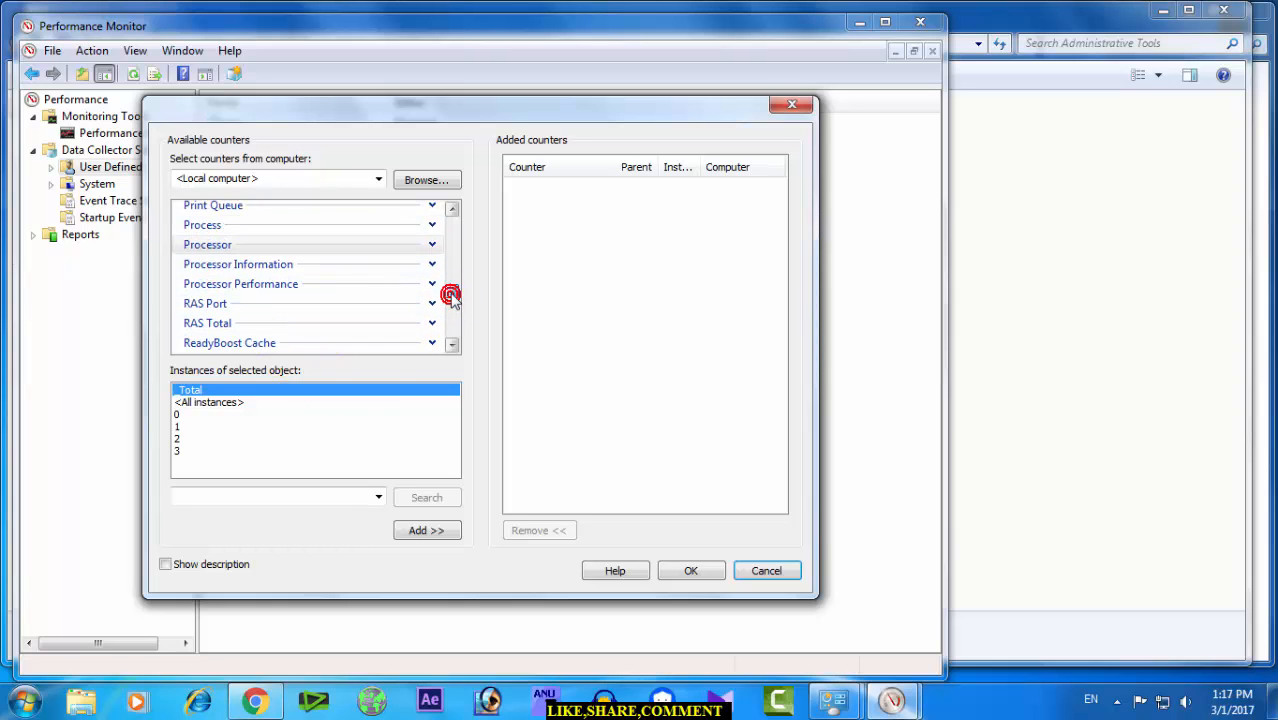
pyautogui.click(216, 252)
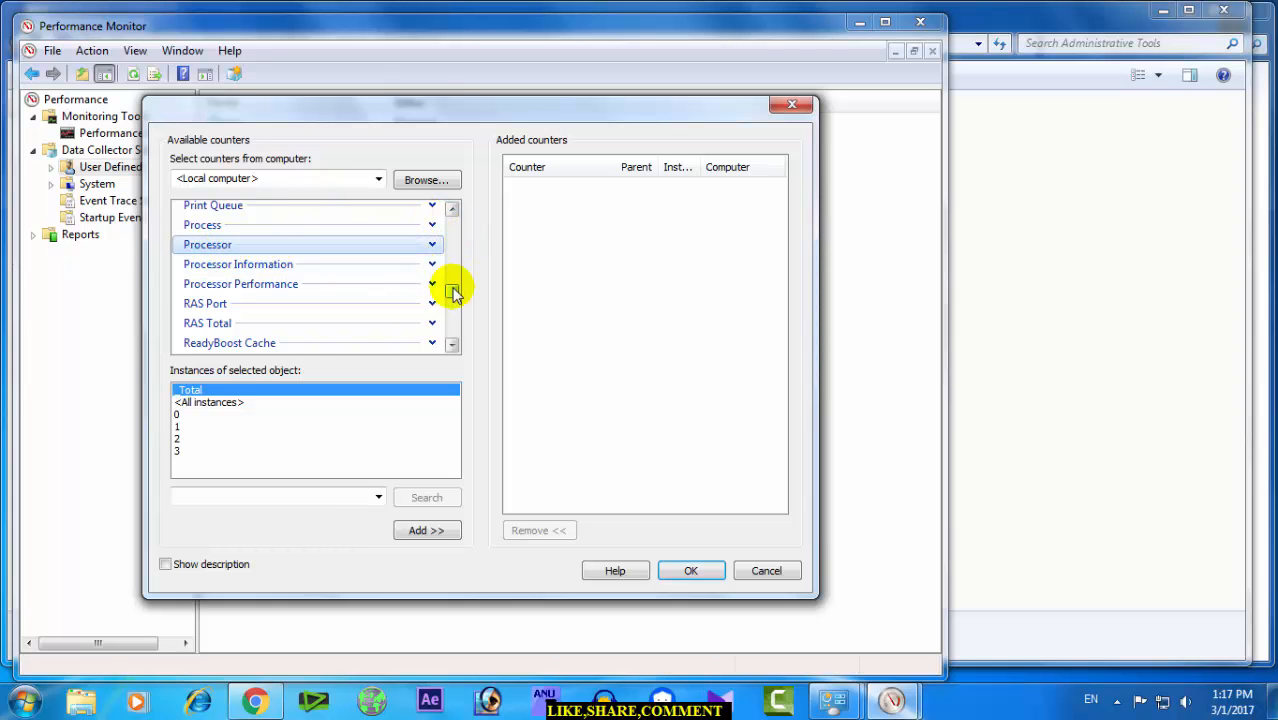
pyautogui.moveTo(452, 290)
pyautogui.mouseDown()
pyautogui.moveTo(452, 237)
pyautogui.moveTo(456, 290)
pyautogui.mouseUp()
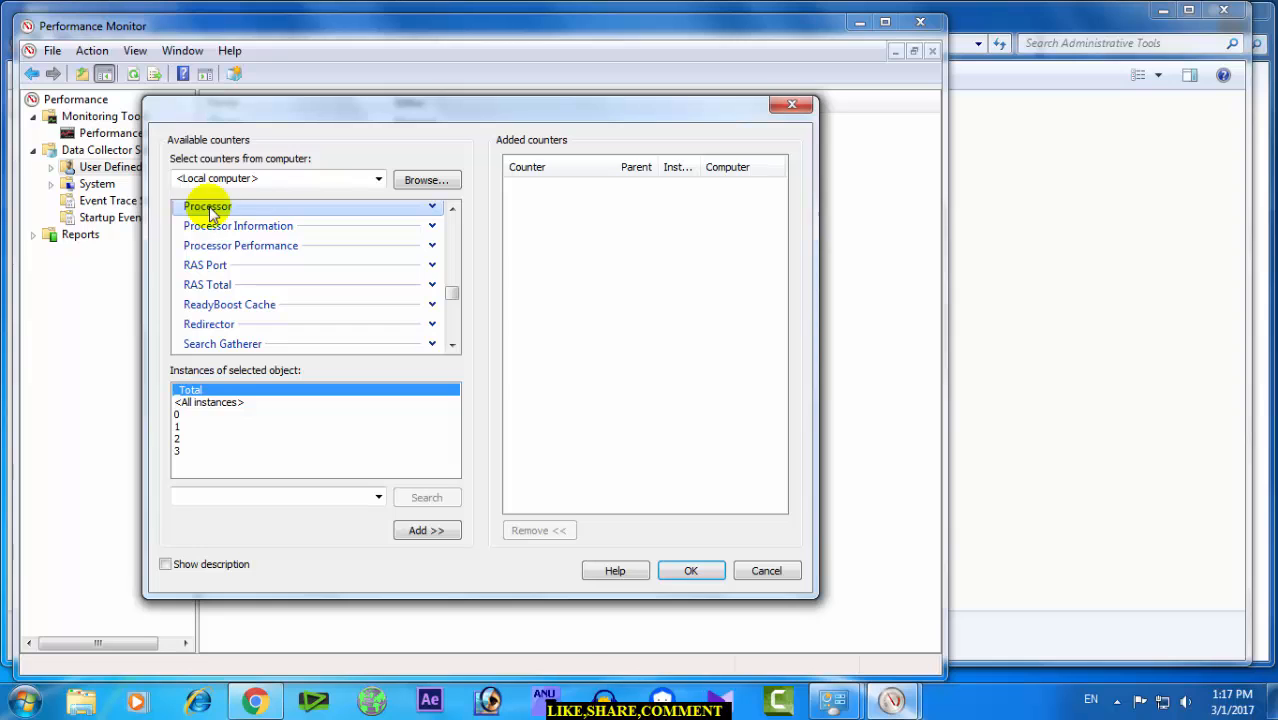
pyautogui.click(180, 455)
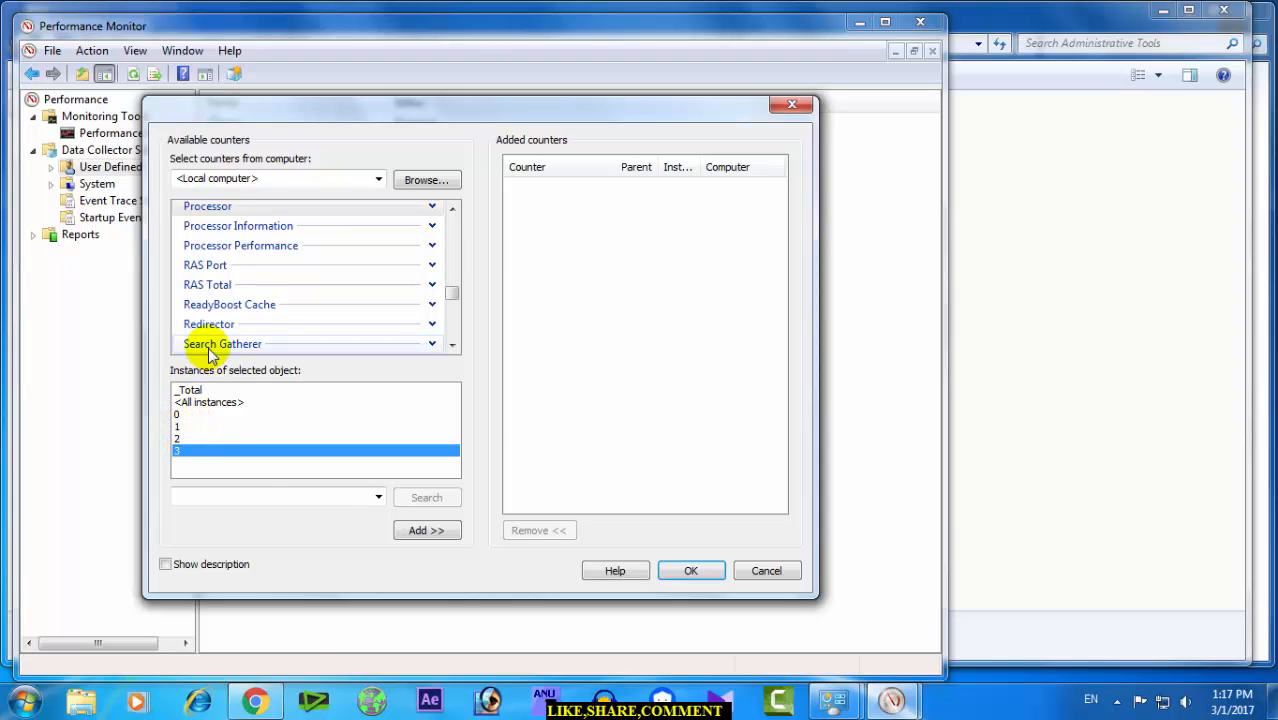
pyautogui.click(430, 529)
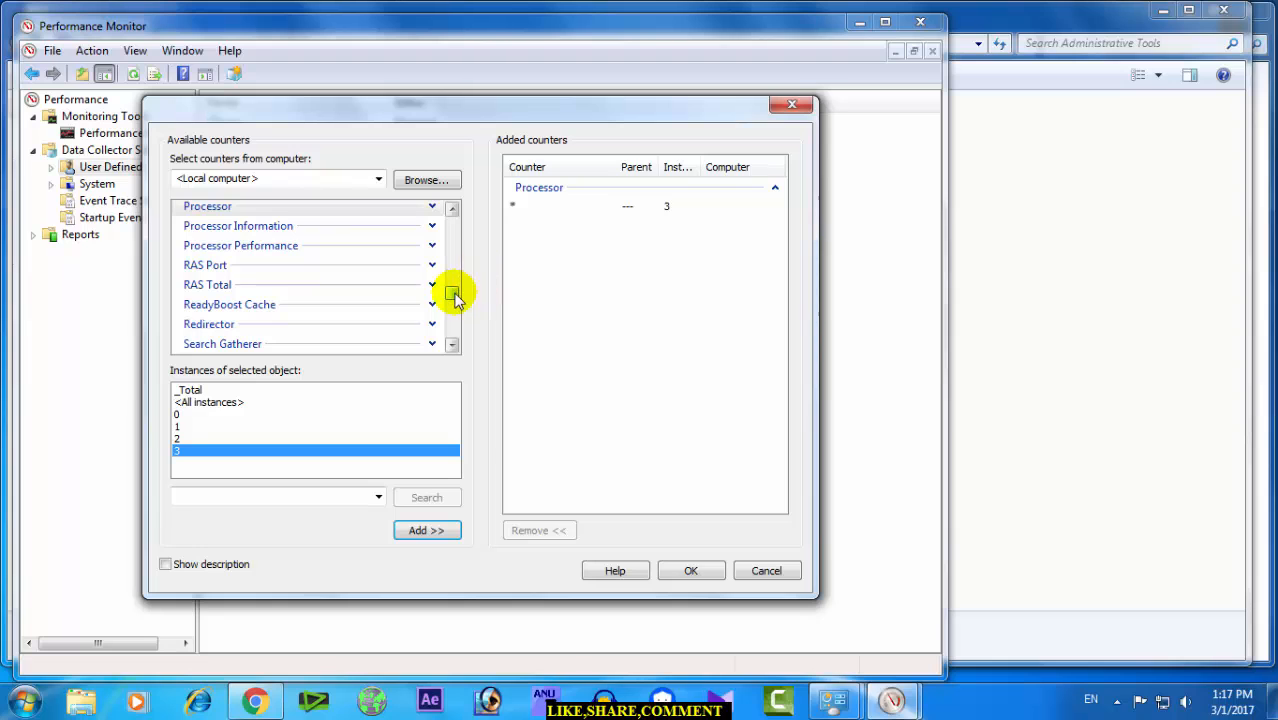
# Add the Process object's Thread Count counter to the logged counters, and close the wizard without creating the set.
pyautogui.moveTo(455, 297); pyautogui.dragTo(451, 285)
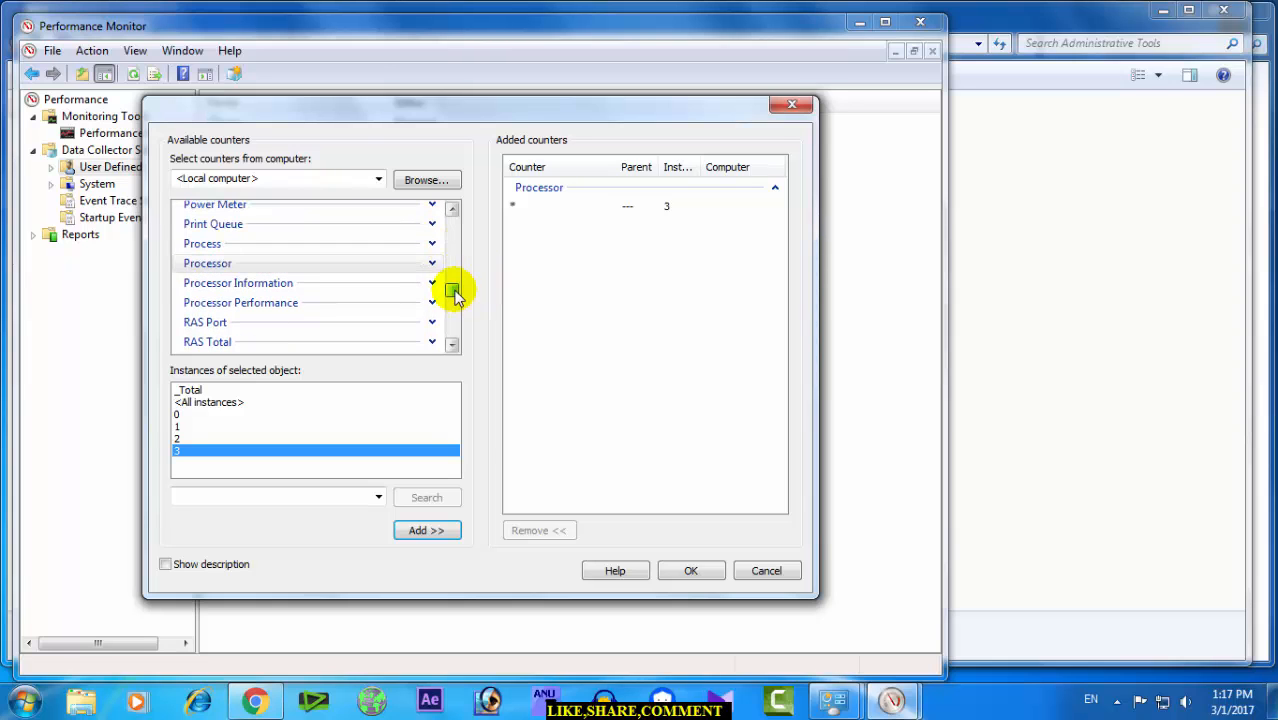
pyautogui.click(277, 255)
pyautogui.click(280, 245)
pyautogui.click(432, 243)
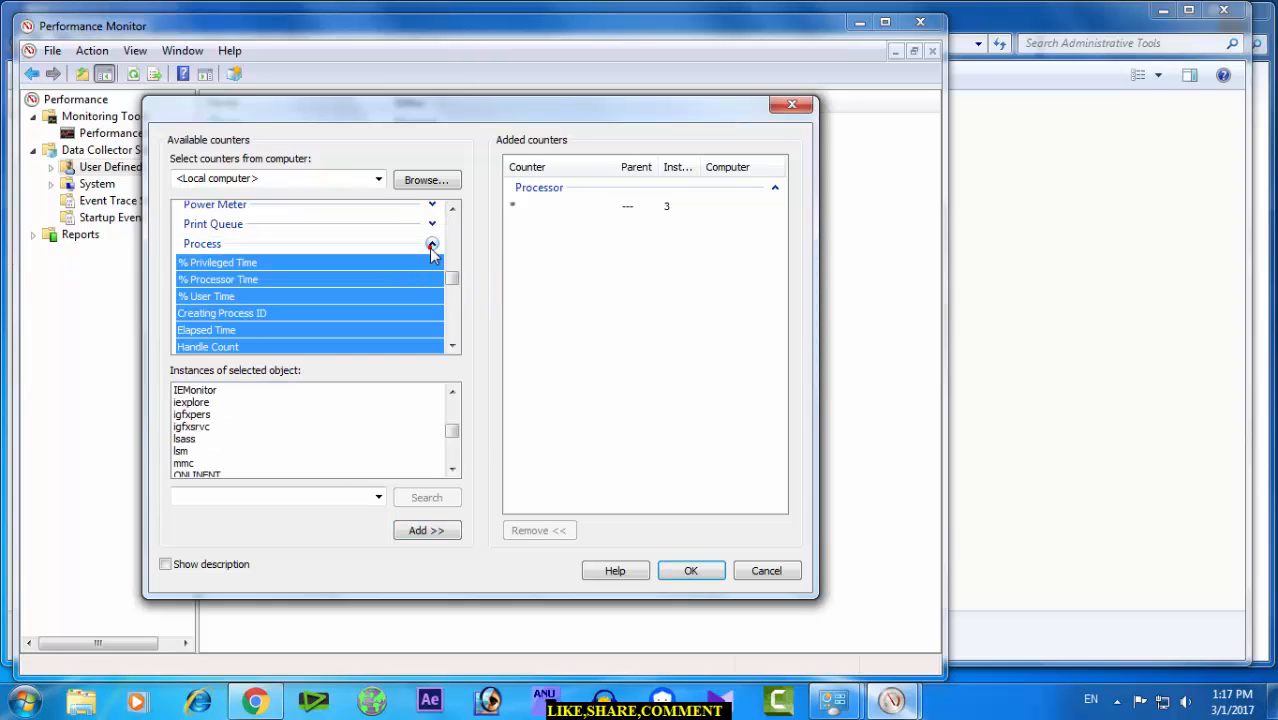
pyautogui.moveTo(450, 280); pyautogui.dragTo(454, 305)
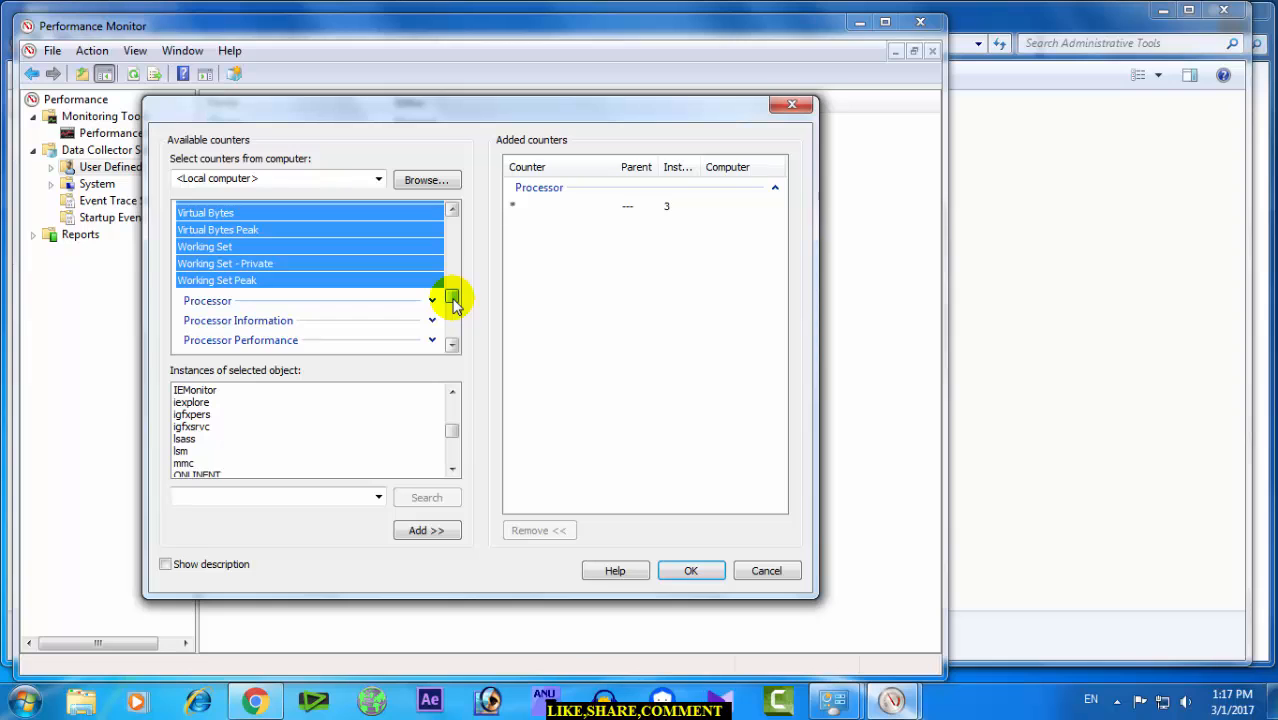
pyautogui.moveTo(453, 299); pyautogui.dragTo(454, 297)
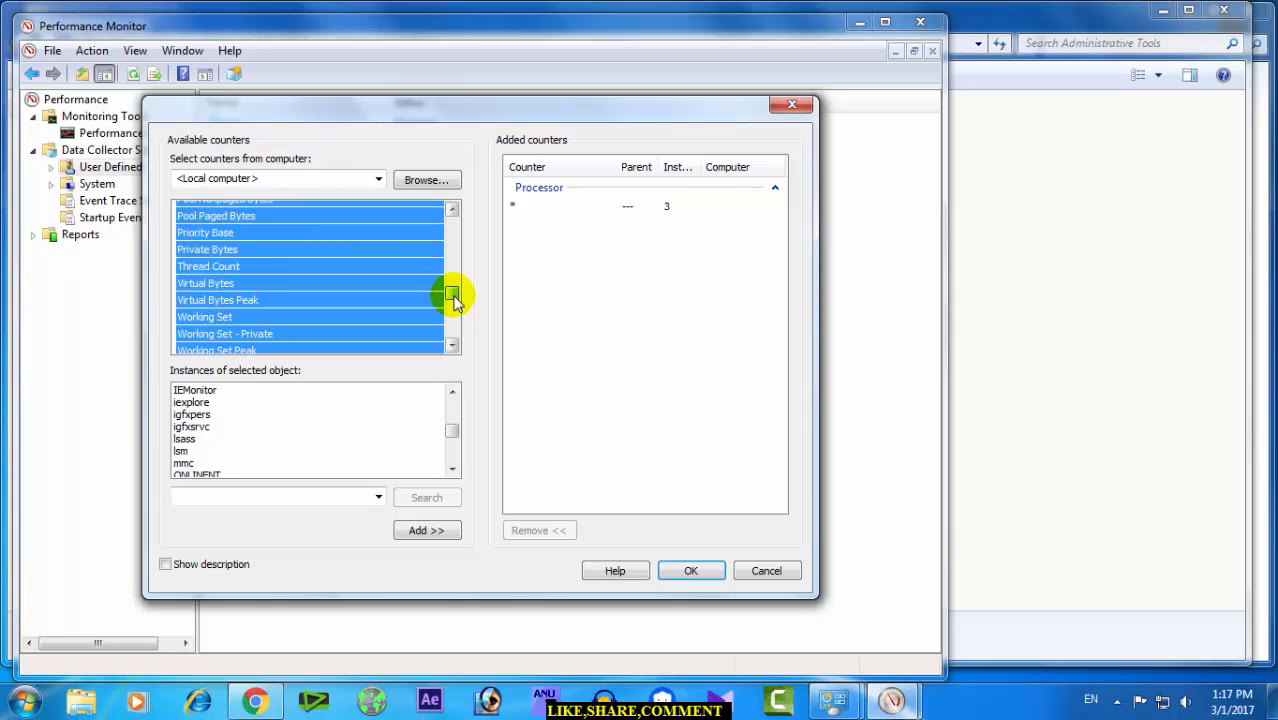
pyautogui.click(223, 268)
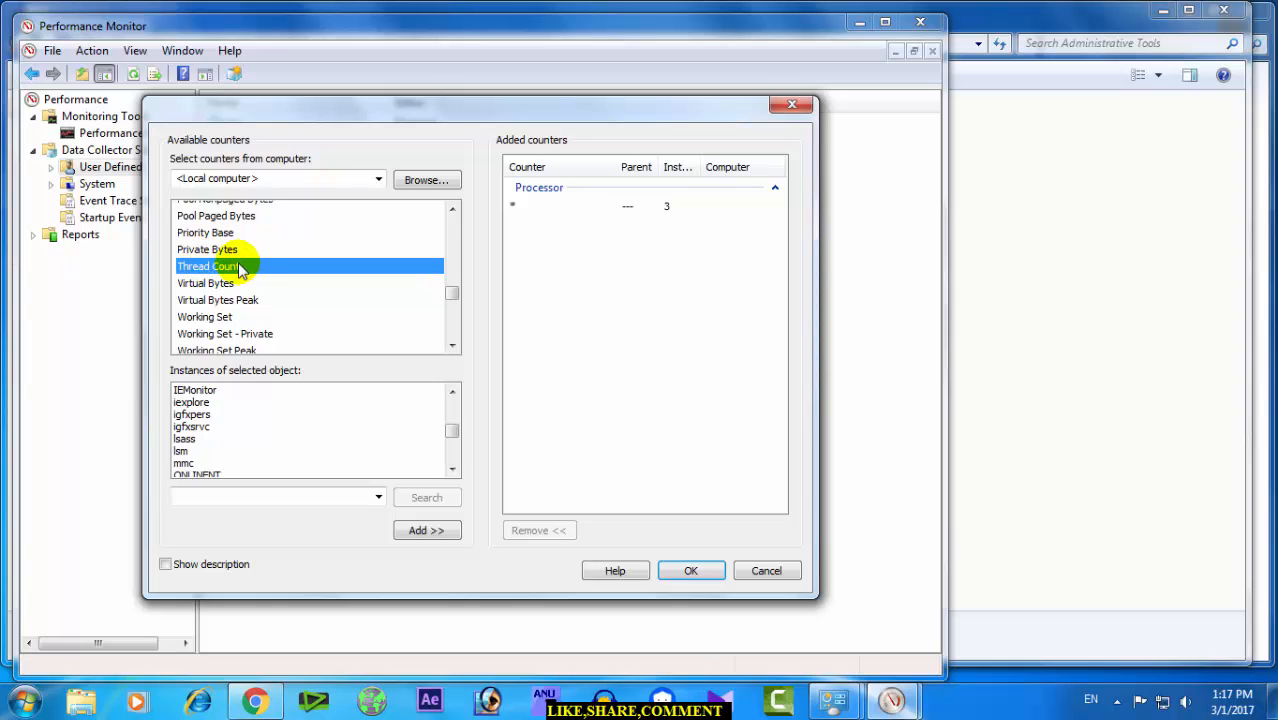
pyautogui.click(430, 530)
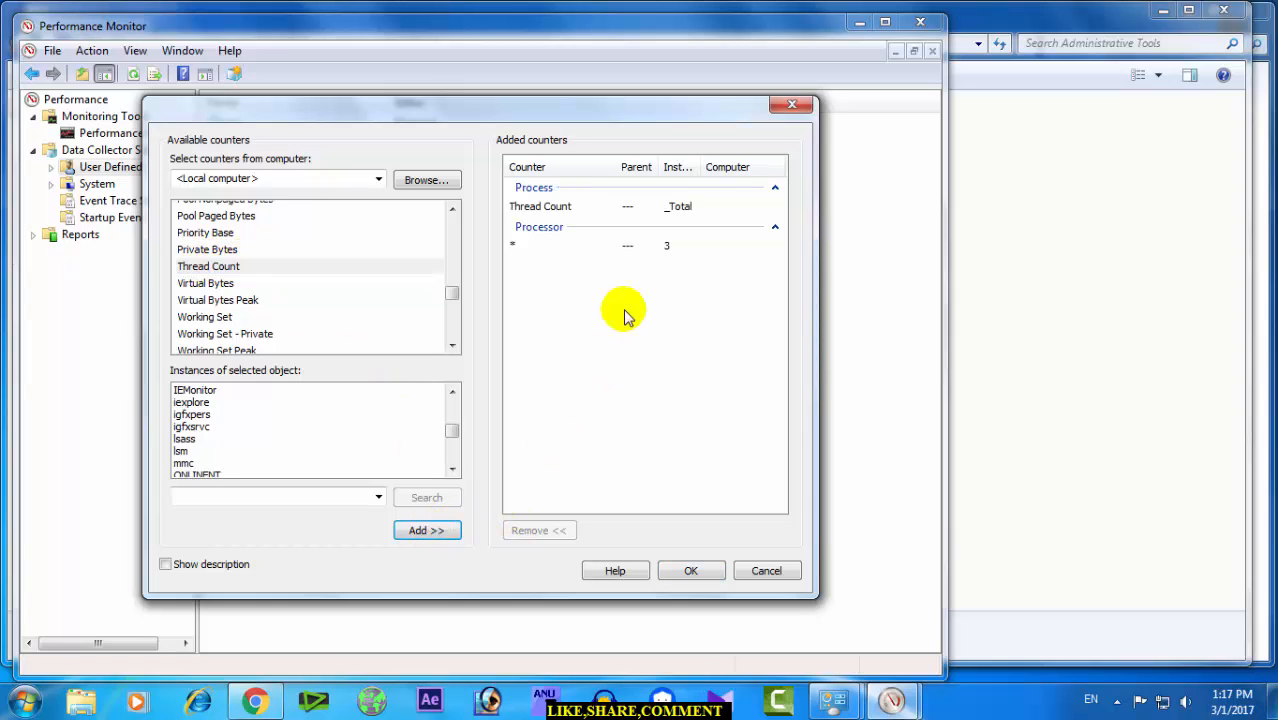
pyautogui.click(689, 571)
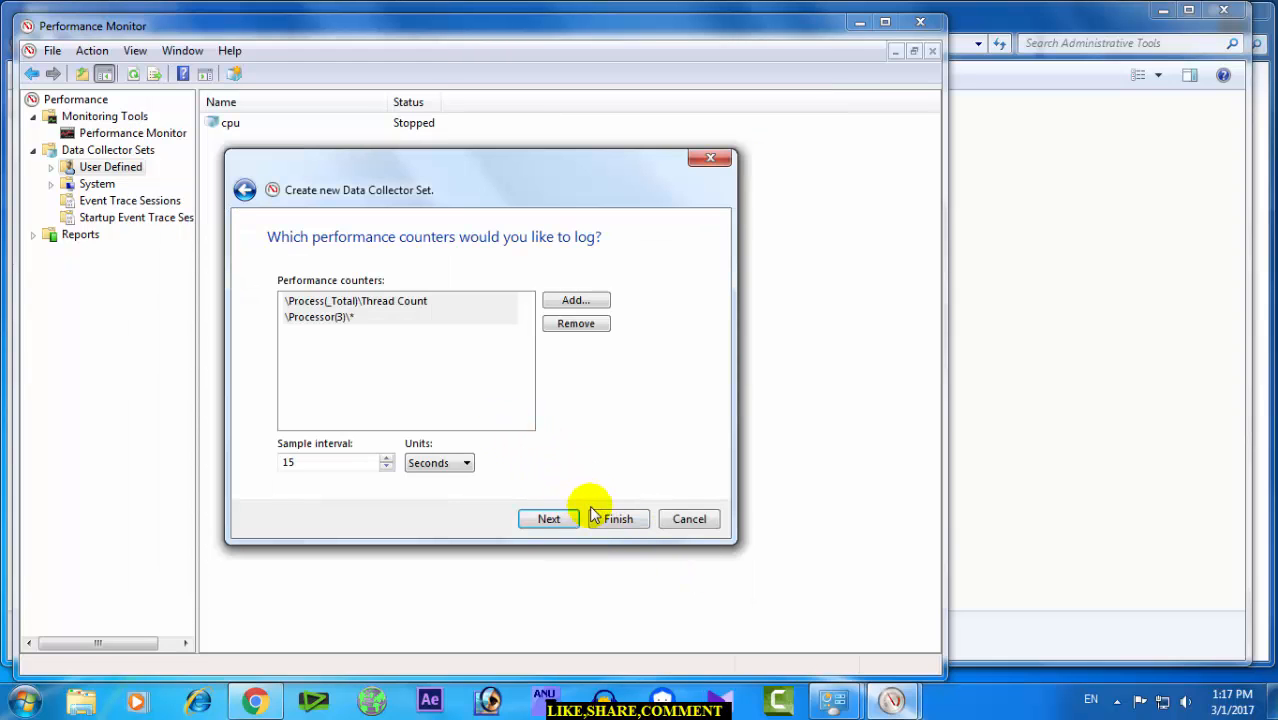
pyautogui.click(710, 160)
# Close Performance Monitor and the open Control Panel windows, and refresh the desktop.
pyautogui.click(280, 125)
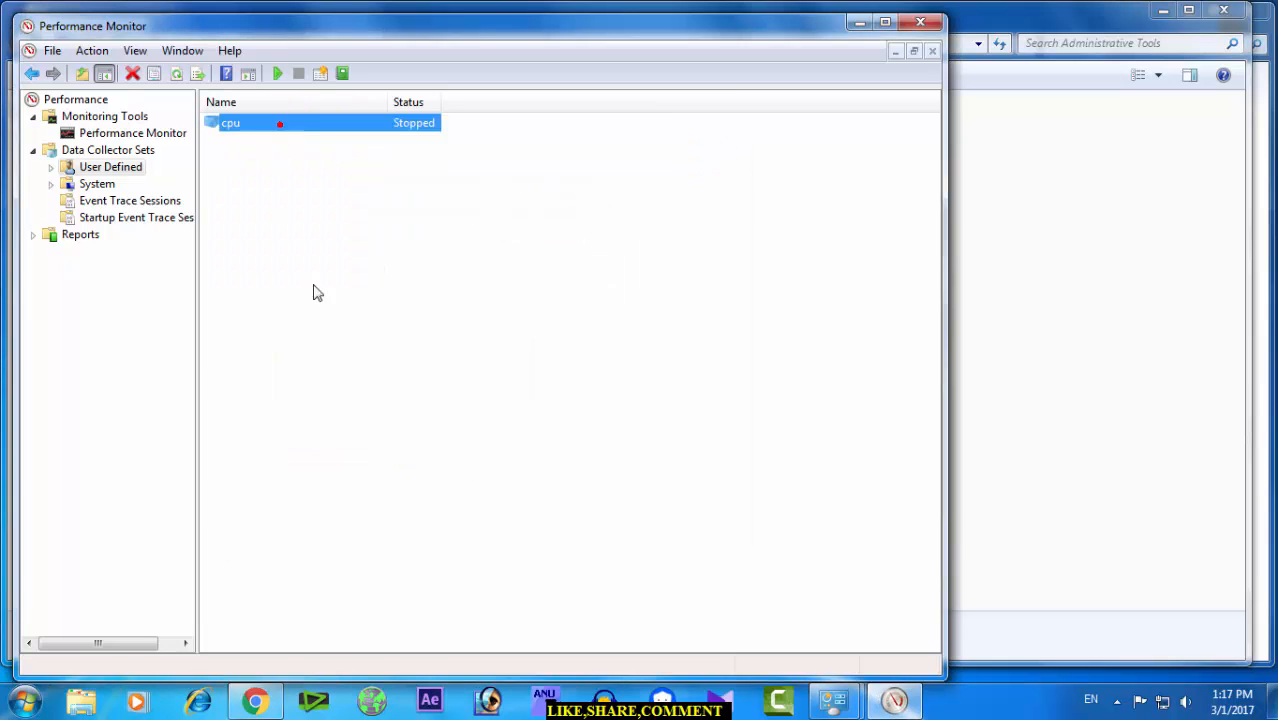
pyautogui.click(467, 279)
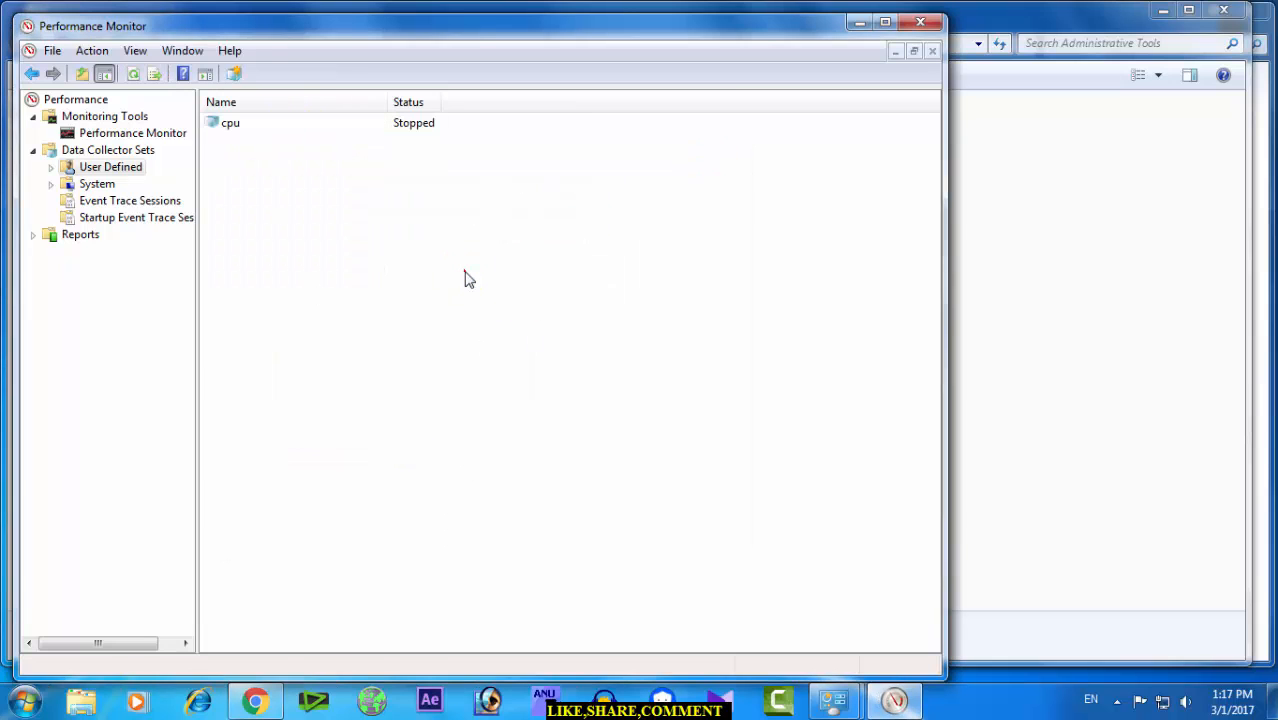
pyautogui.click(917, 27)
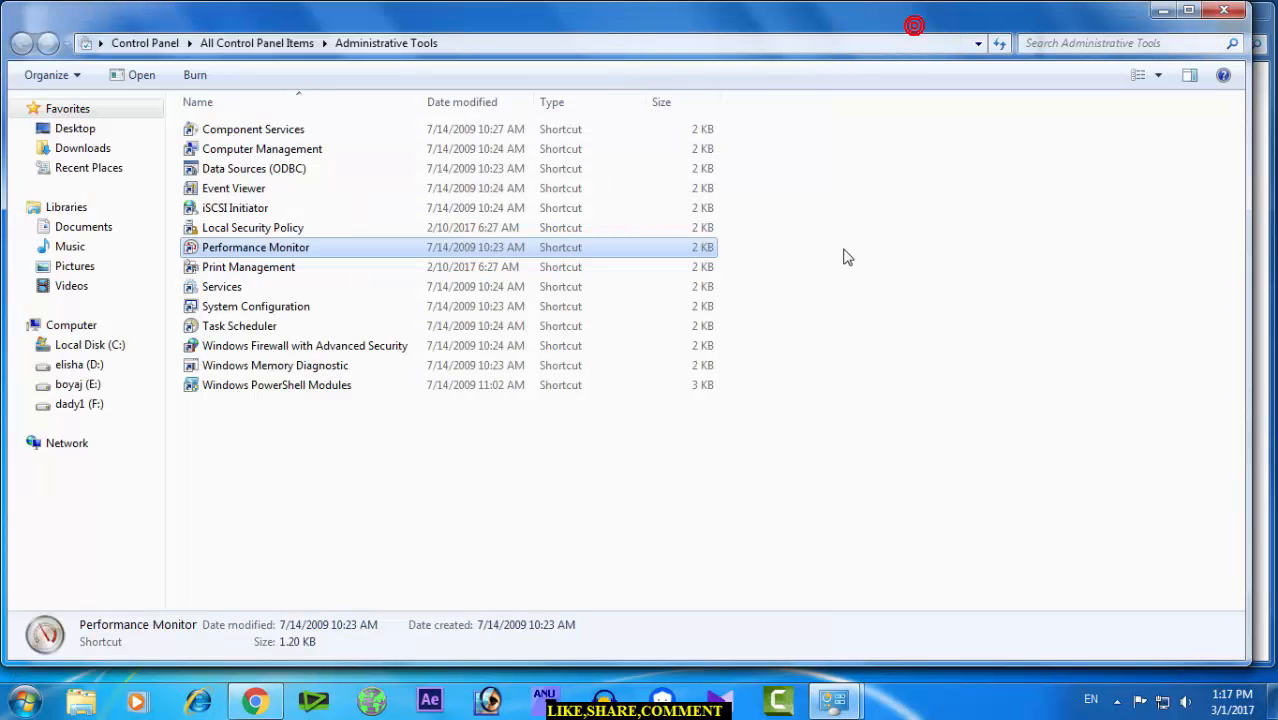
pyautogui.click(1235, 15)
pyautogui.click(1249, 14)
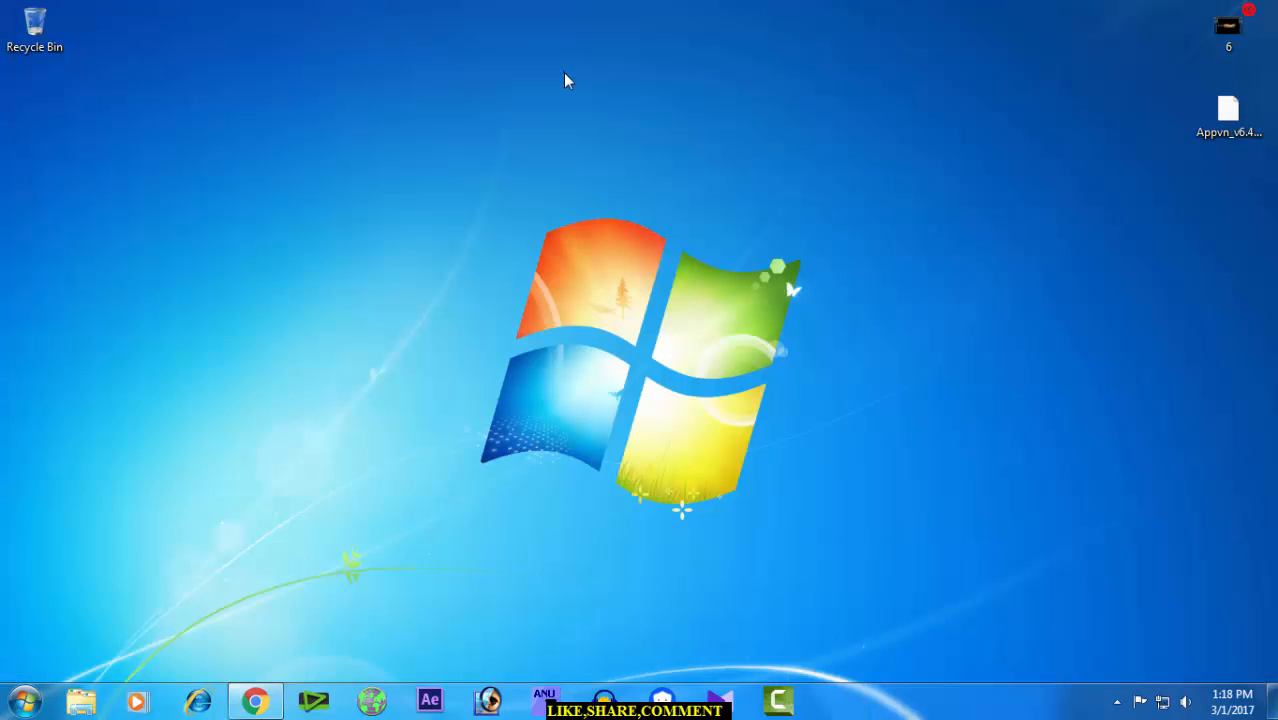
pyautogui.rightClick(565, 77)
pyautogui.click(607, 117)
# Open the virtual memory settings from the advanced performance options in the computer's advanced system settings.
pyautogui.click(24, 702)
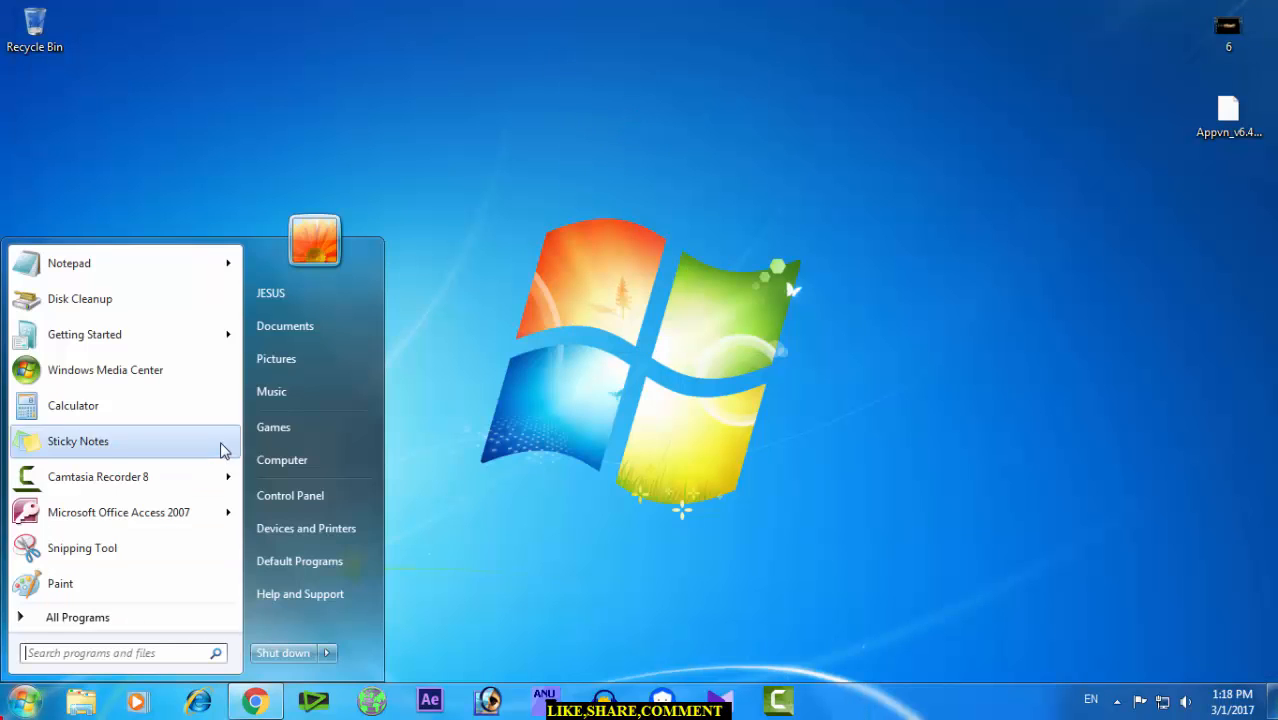
pyautogui.click(284, 462)
pyautogui.click(139, 88)
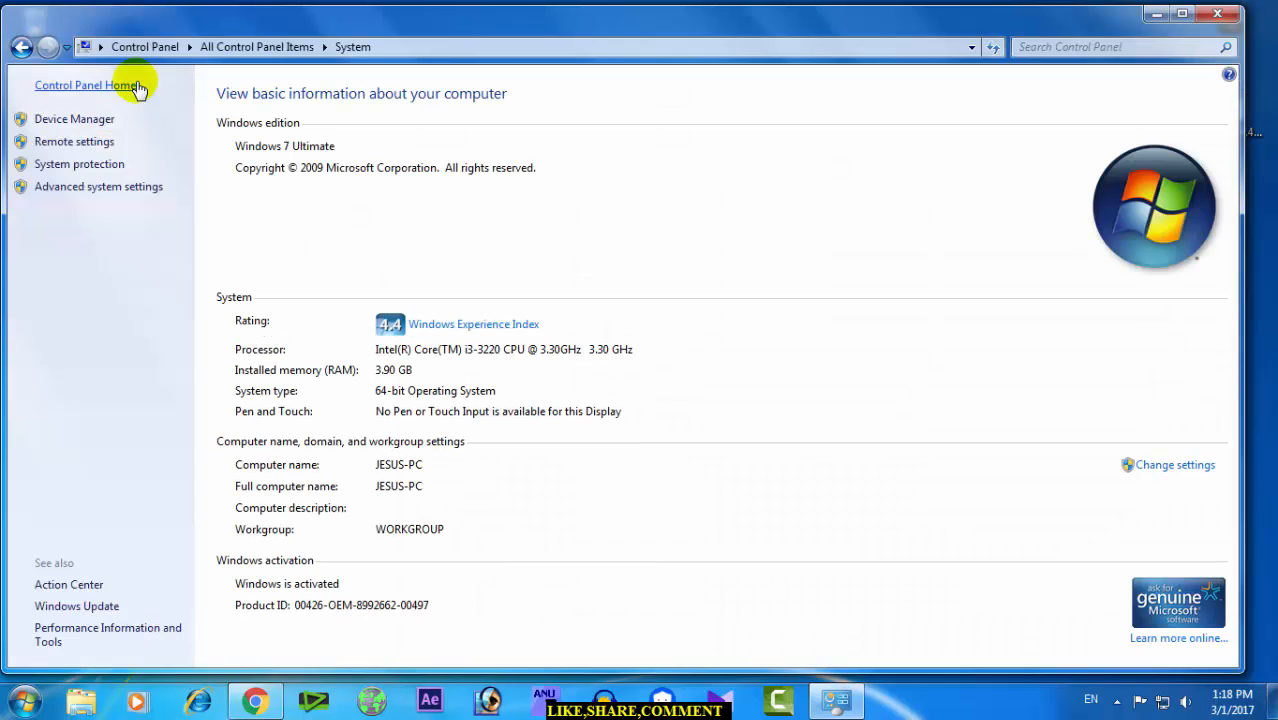
pyautogui.click(82, 186)
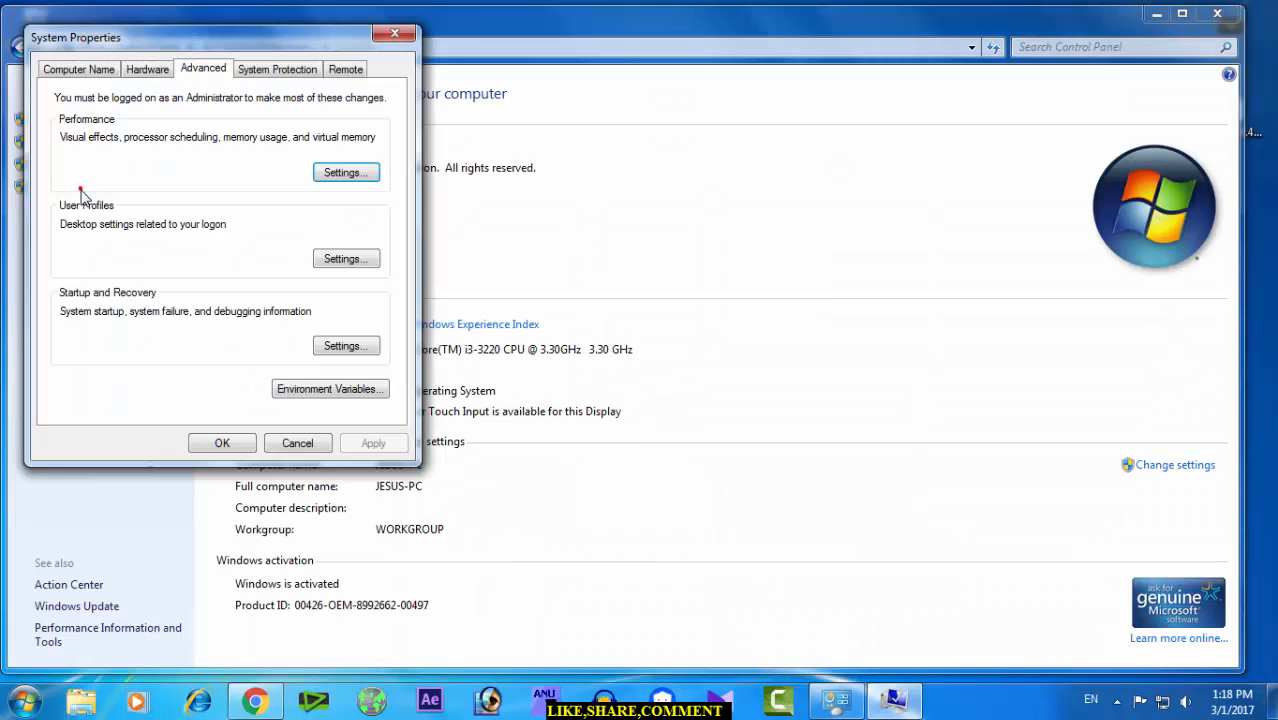
pyautogui.click(338, 172)
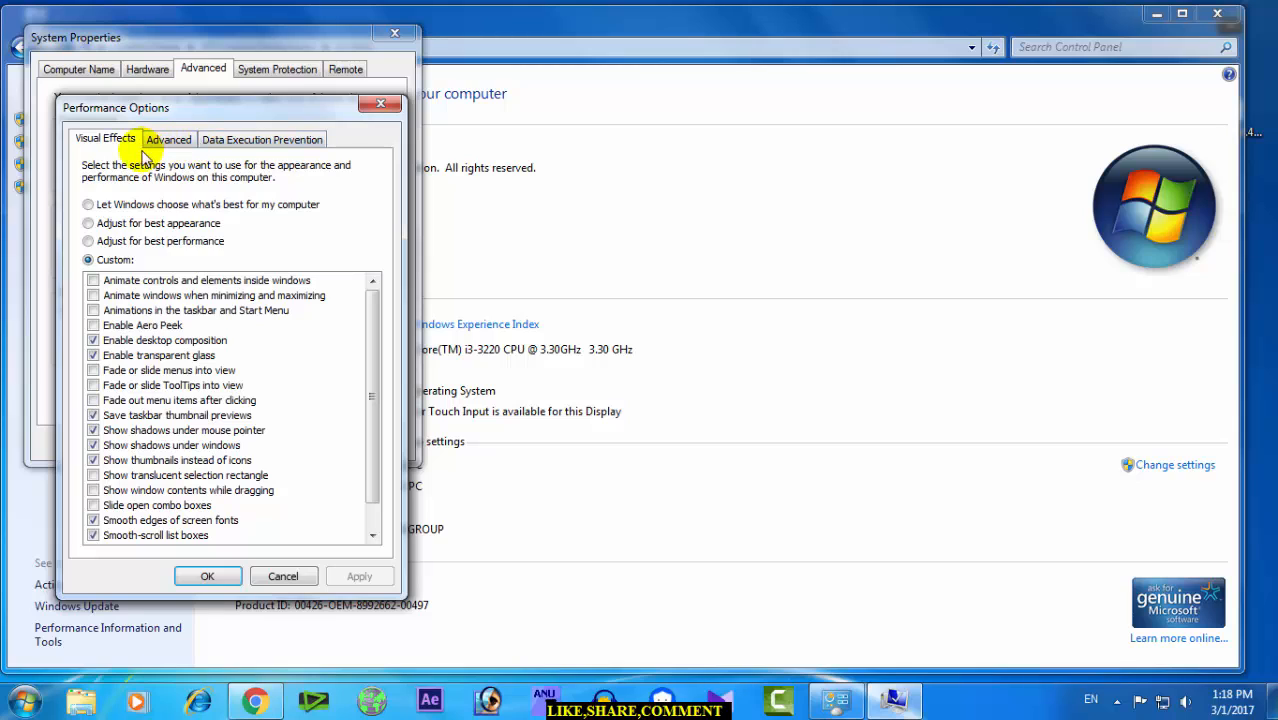
pyautogui.click(169, 145)
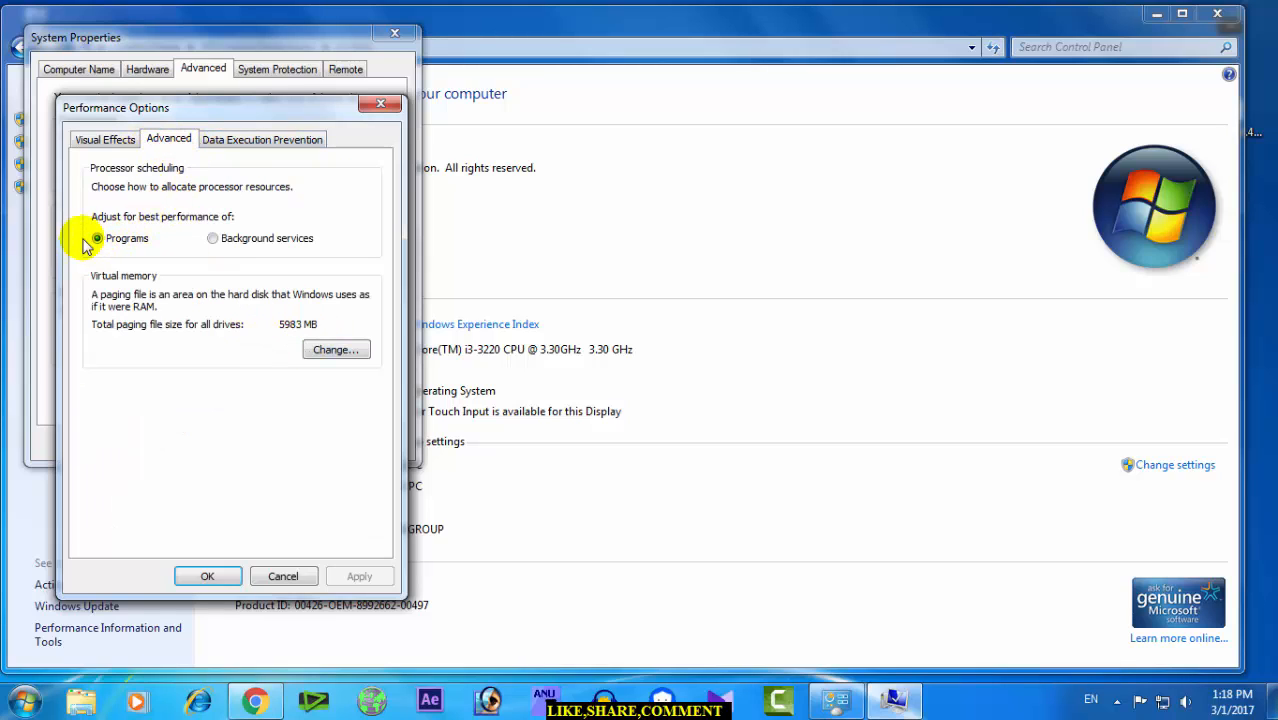
pyautogui.click(338, 352)
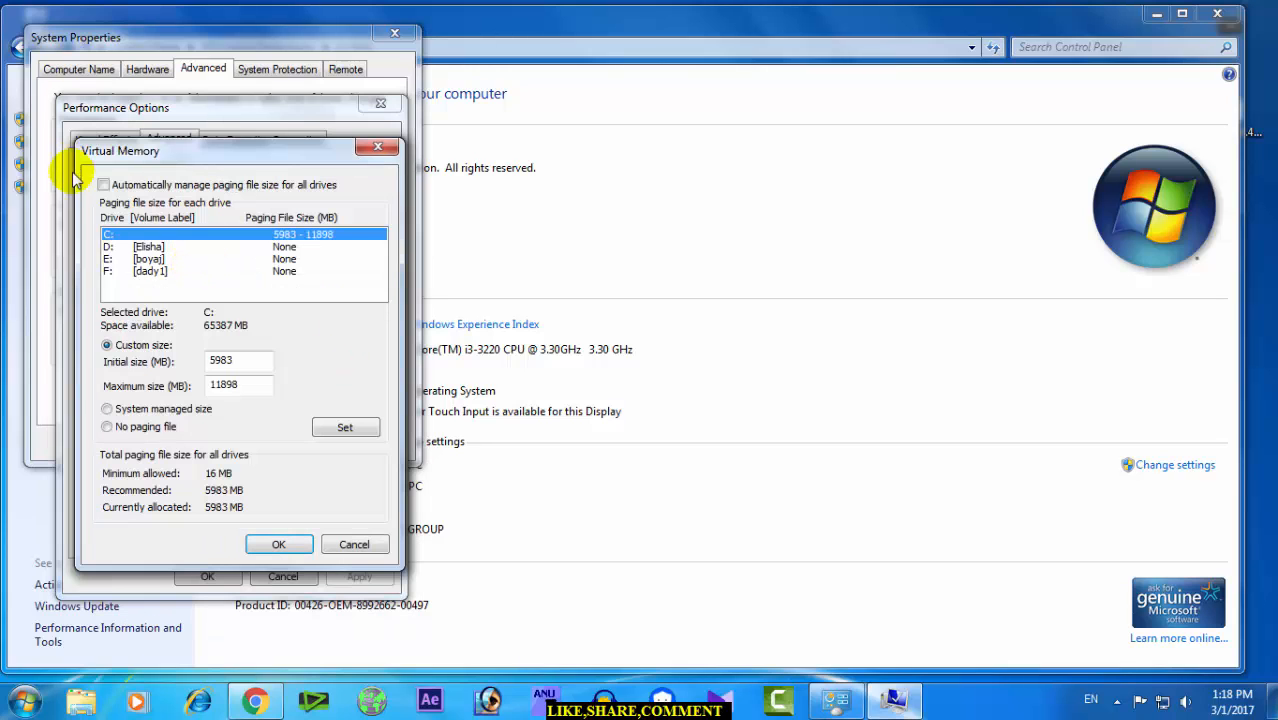
# Confirm a custom paging file for drive C with 5983 MB initial and 11898 MB maximum size, without automatic management, and accept the open dialogs.
pyautogui.click(103, 185)
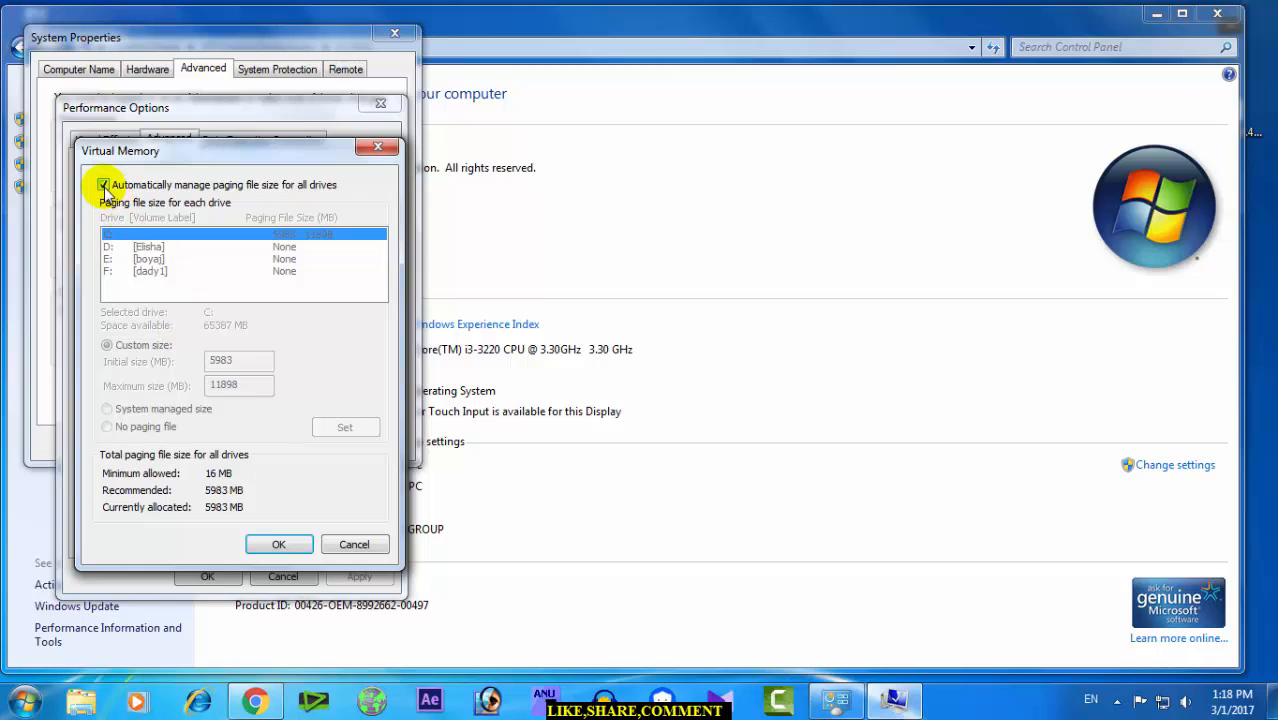
pyautogui.click(103, 185)
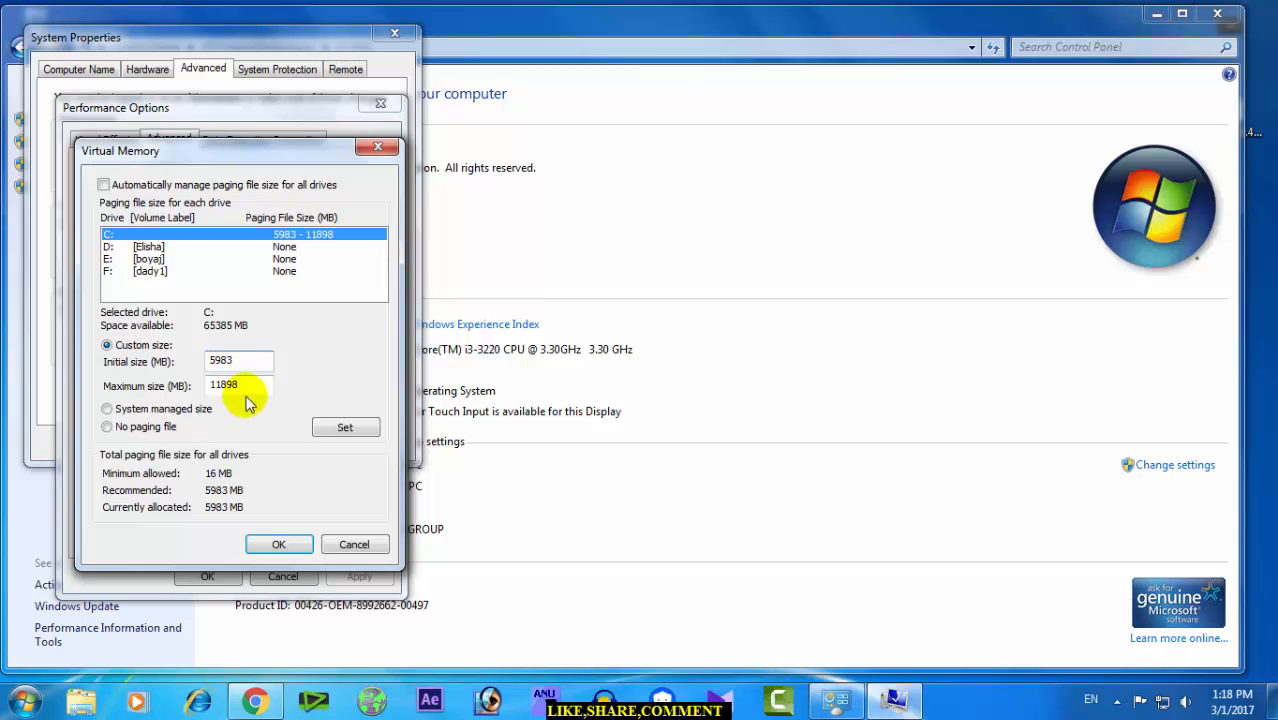
pyautogui.moveTo(245, 385); pyautogui.dragTo(218, 393)
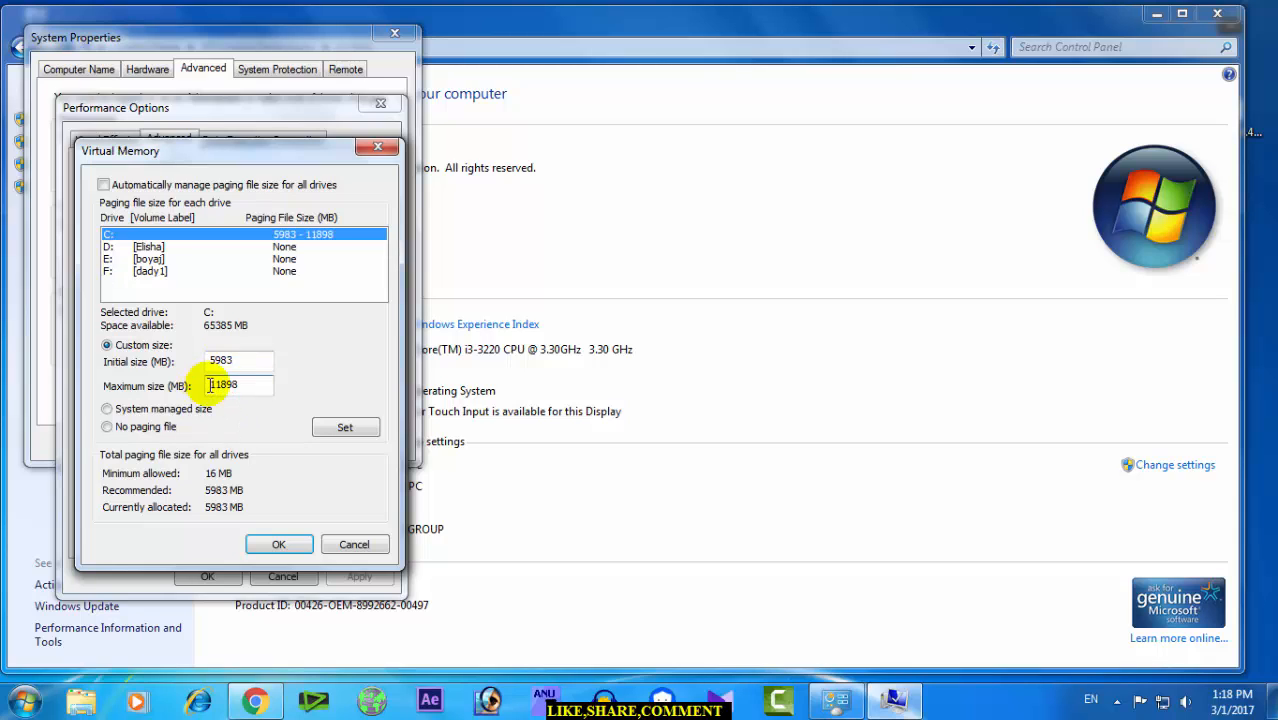
pyautogui.click(282, 545)
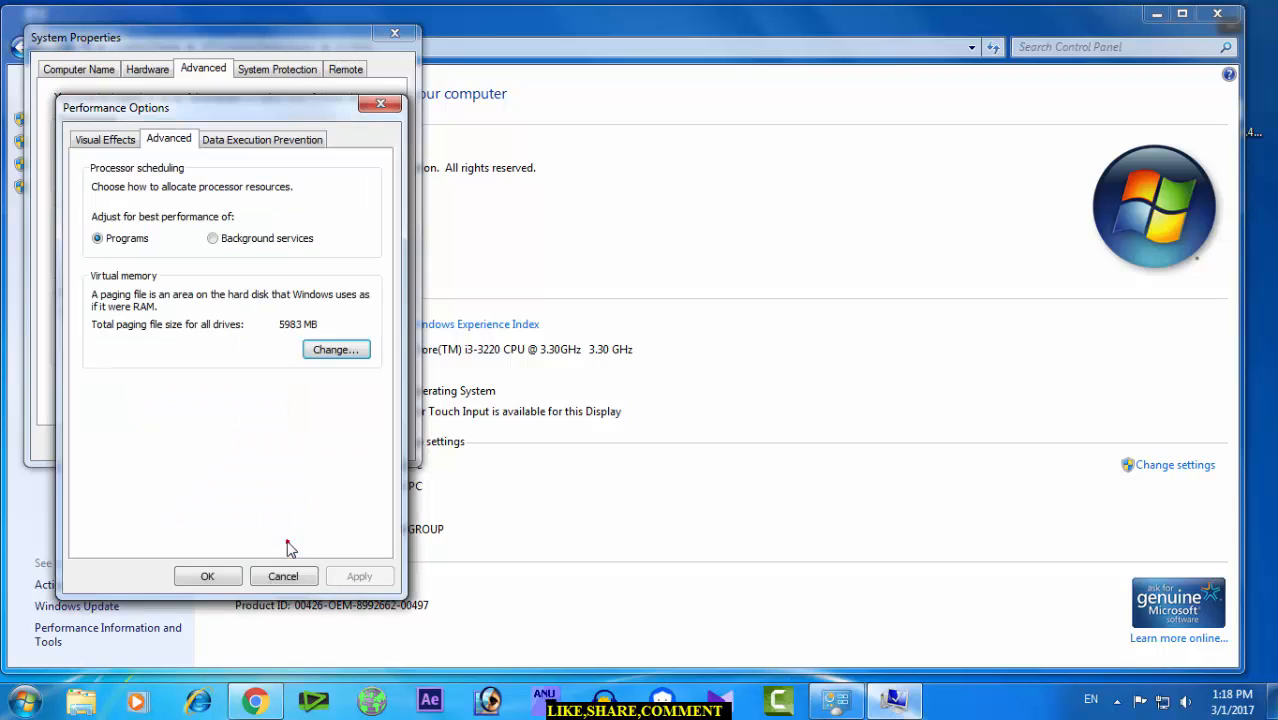
pyautogui.click(209, 578)
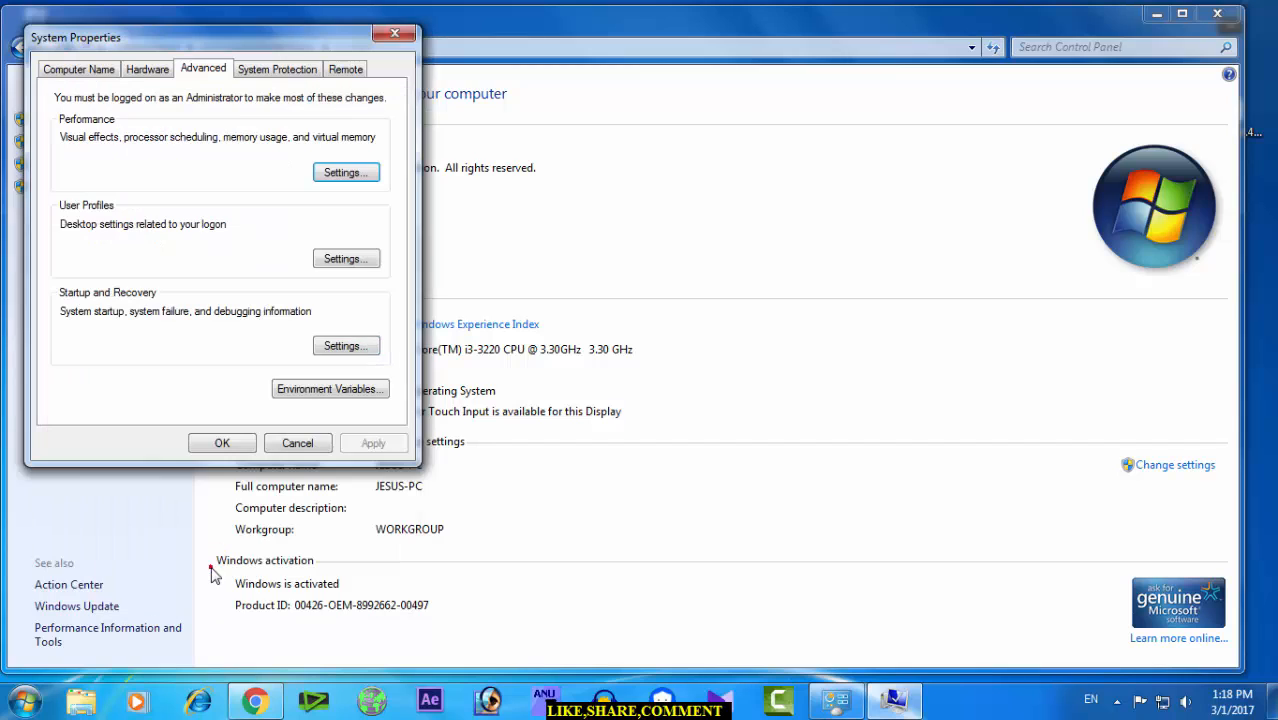
pyautogui.click(221, 444)
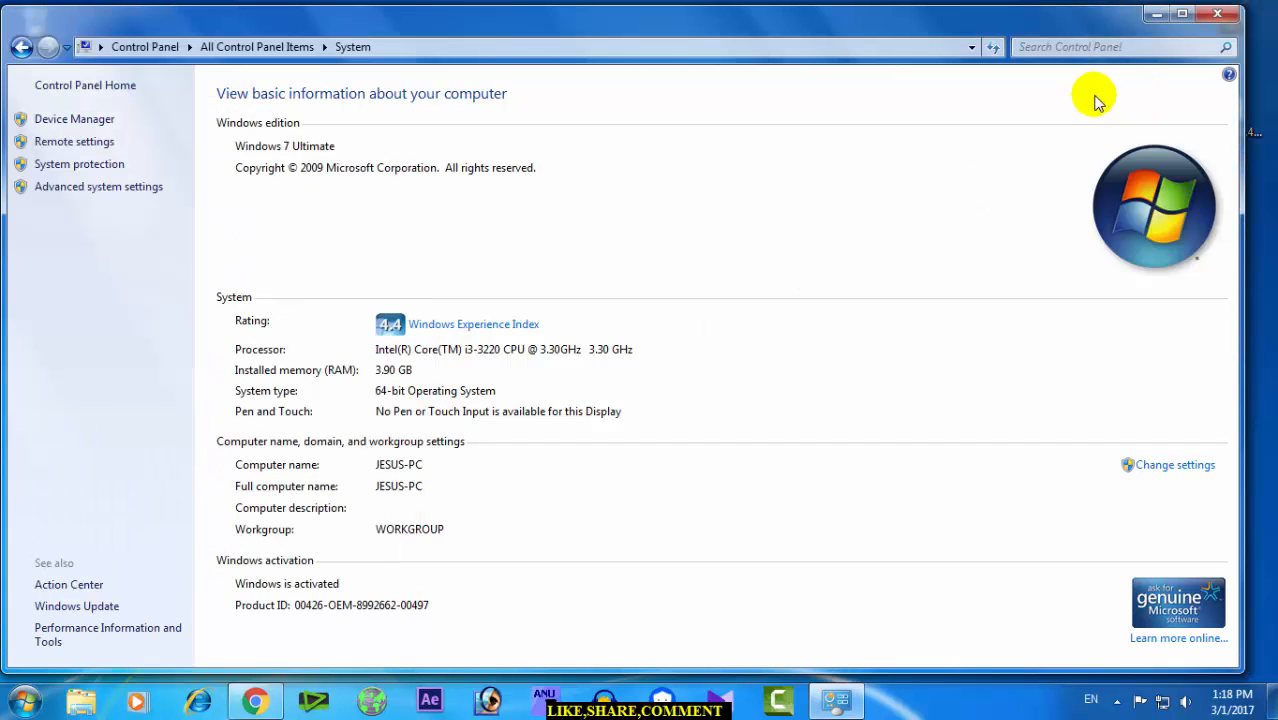
# Close the System window and refresh the desktop twice.
pyautogui.click(1236, 15)
pyautogui.rightClick(566, 76)
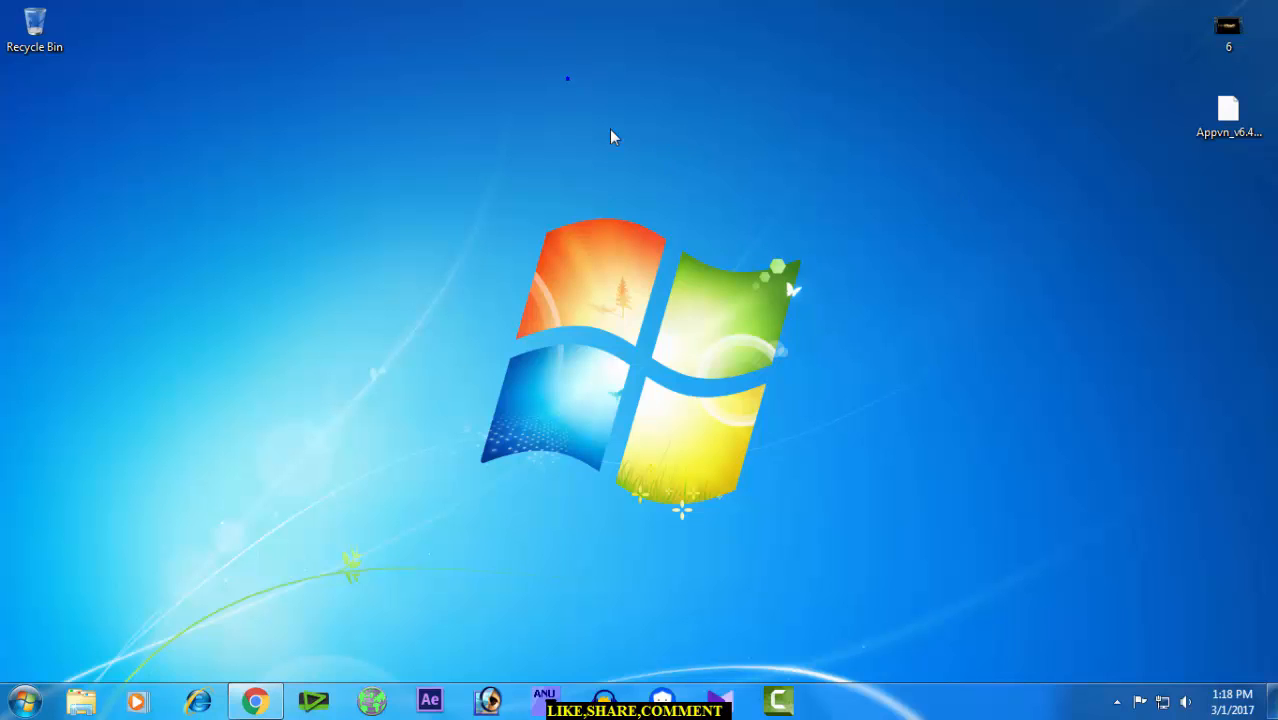
pyautogui.click(615, 135)
pyautogui.rightClick(583, 78)
pyautogui.click(615, 134)
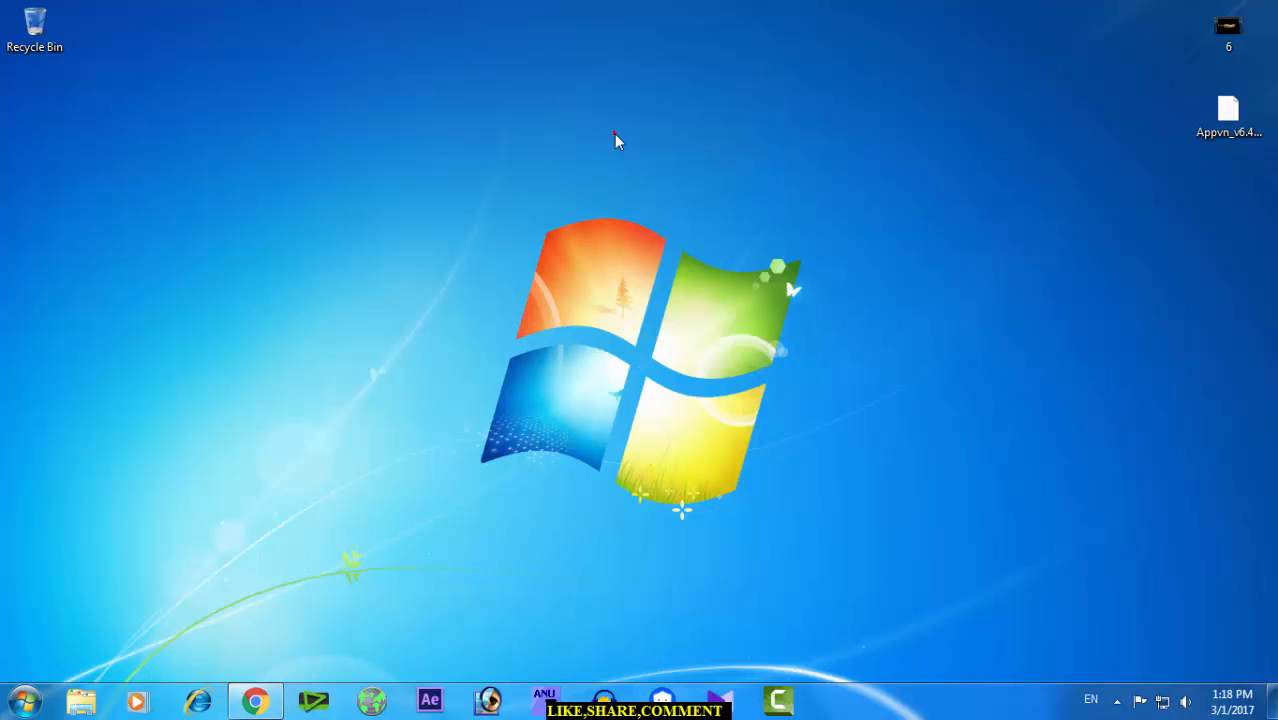